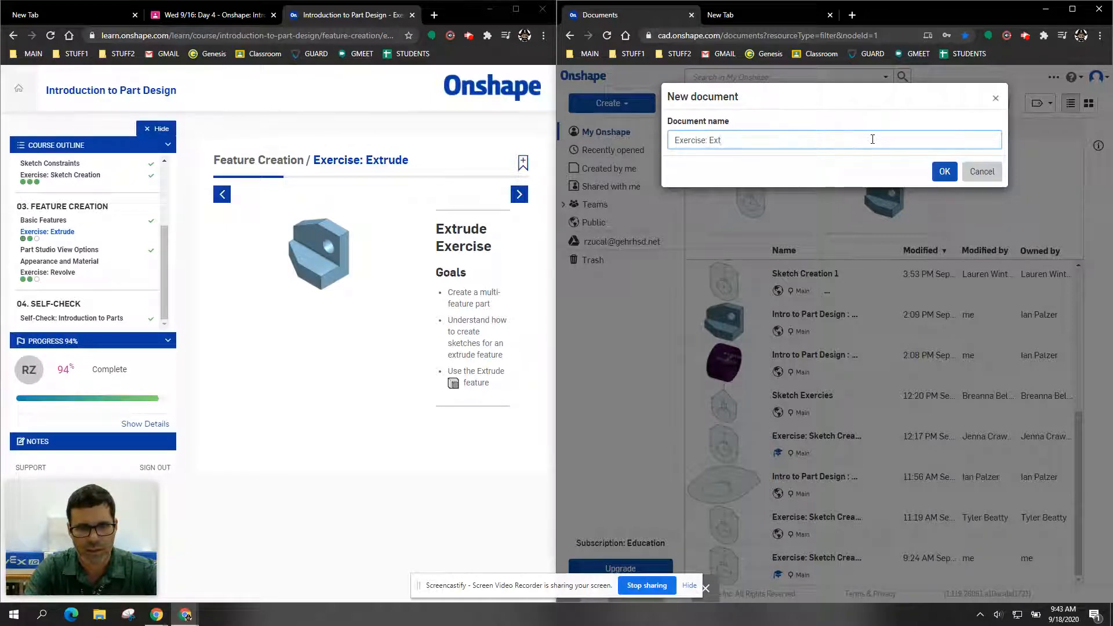
Finish naming the new document "Exercise: Extrude" and create it
type("r")
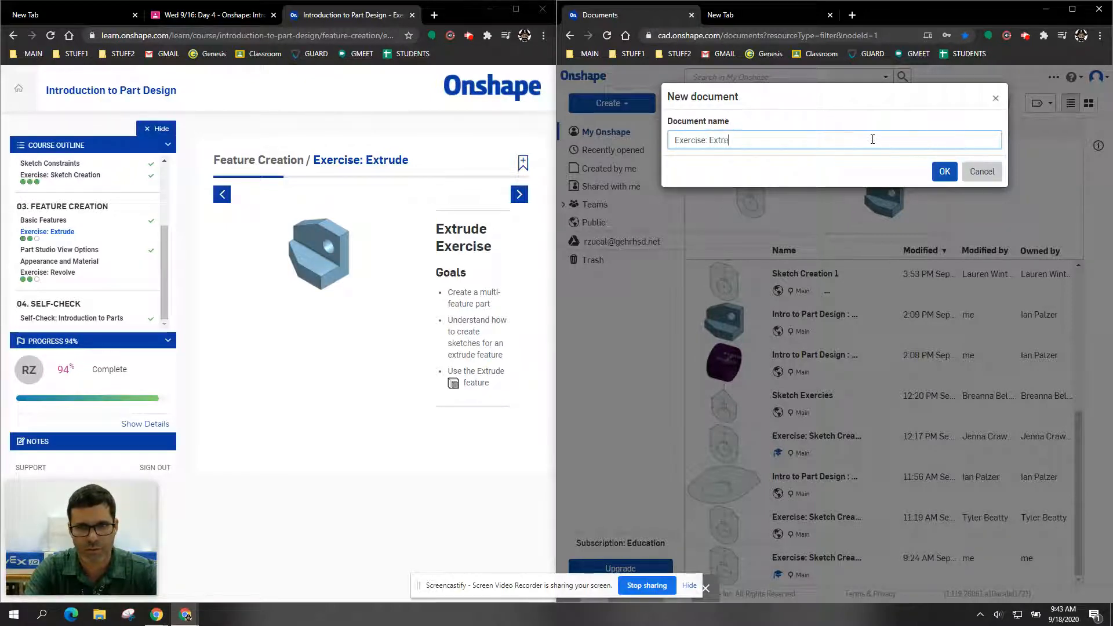
type("ude")
left_click(943, 175)
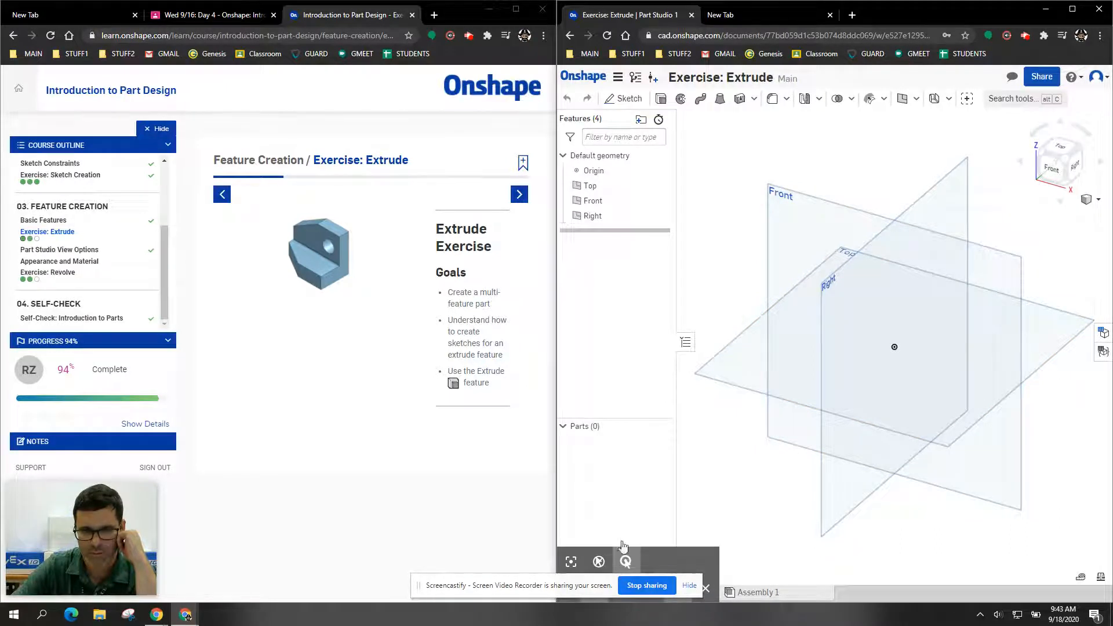
right_click(1026, 36)
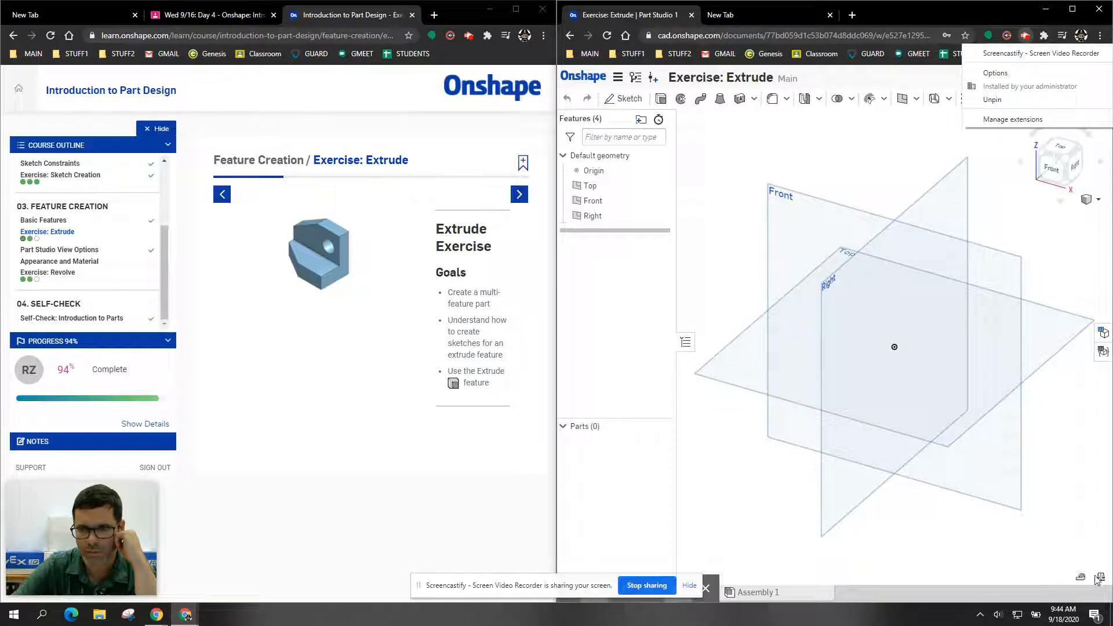
left_click(479, 478)
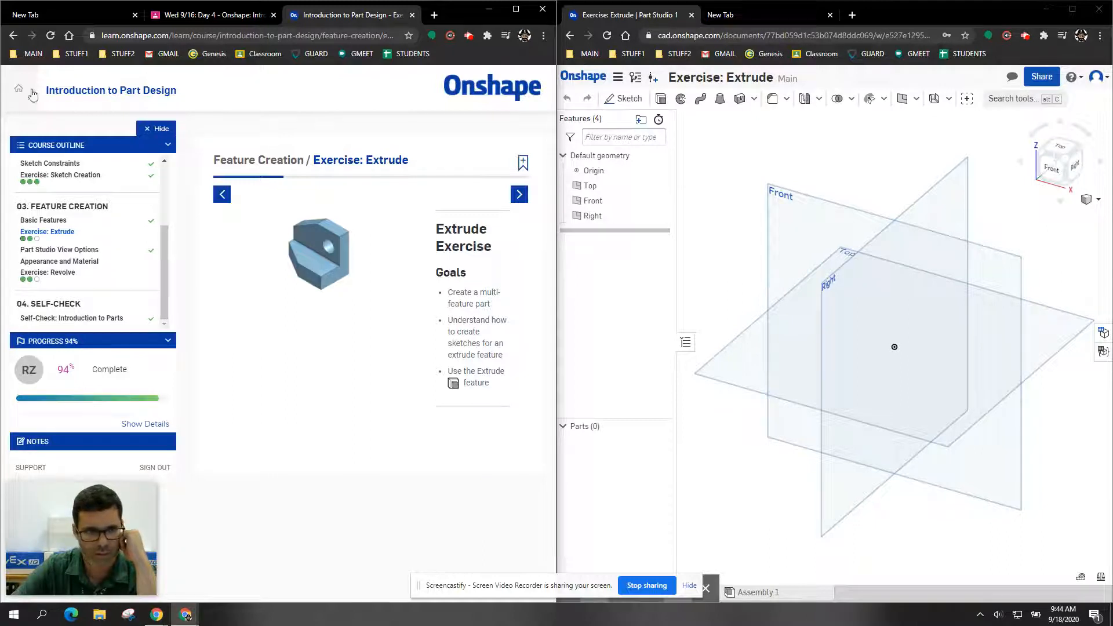
mouse_move(81, 565)
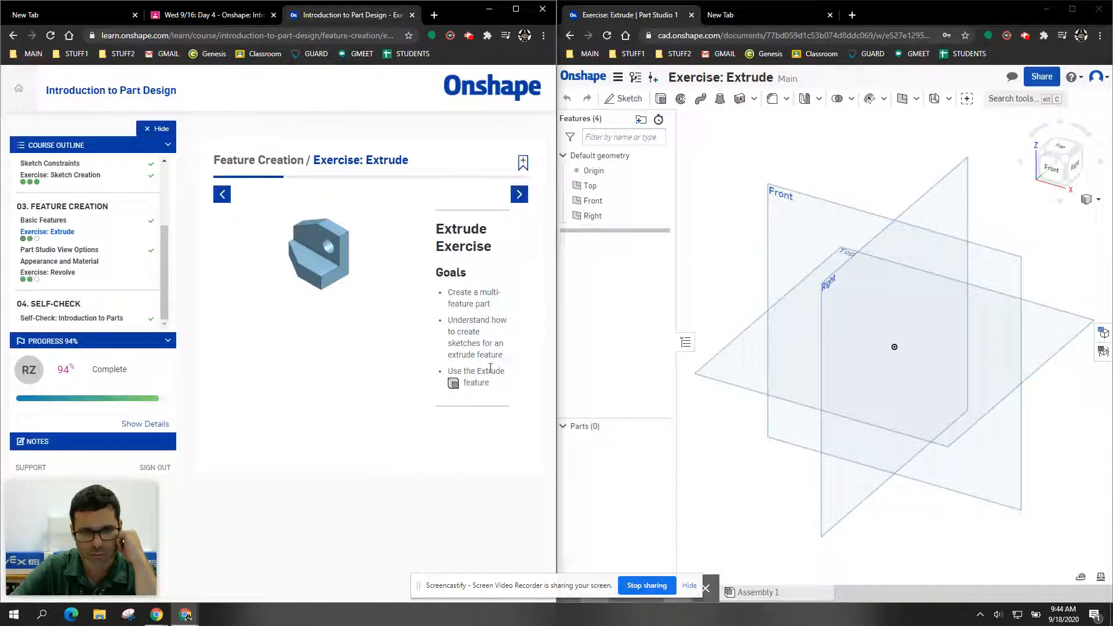
Advance the course to slide 1 of the extrude exercise and begin a sketch on the Top plane
left_click(520, 195)
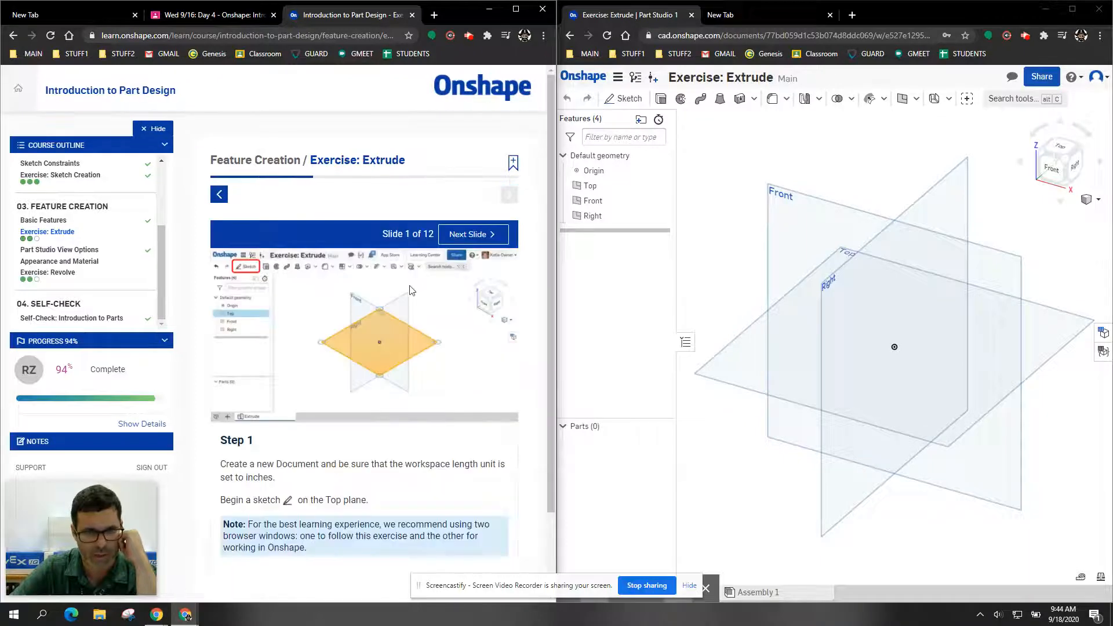
left_click(625, 98)
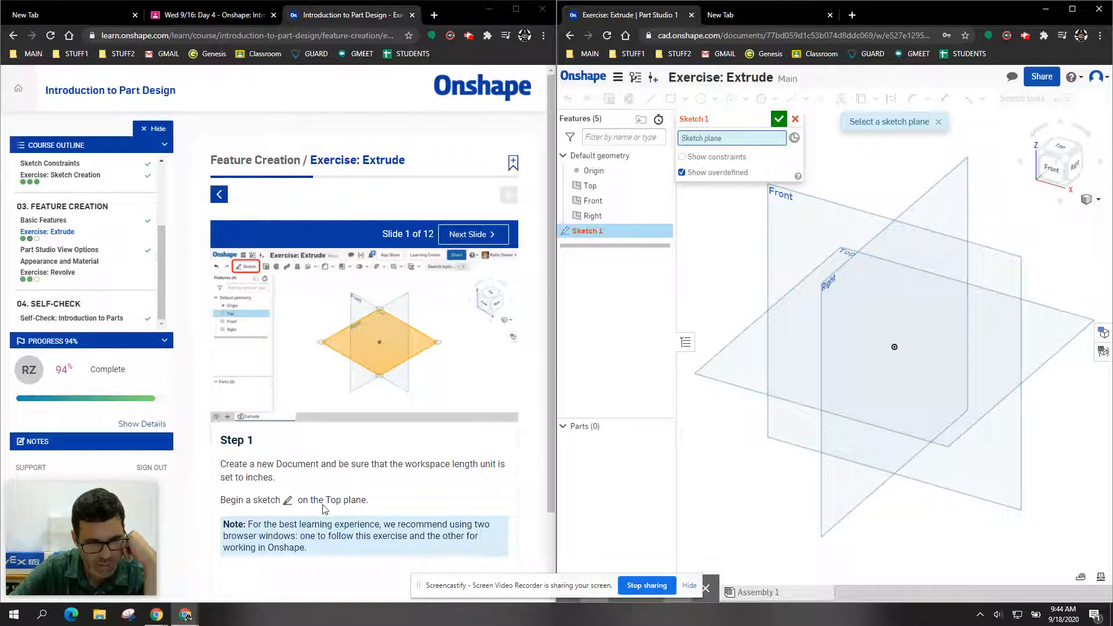
left_click(729, 352)
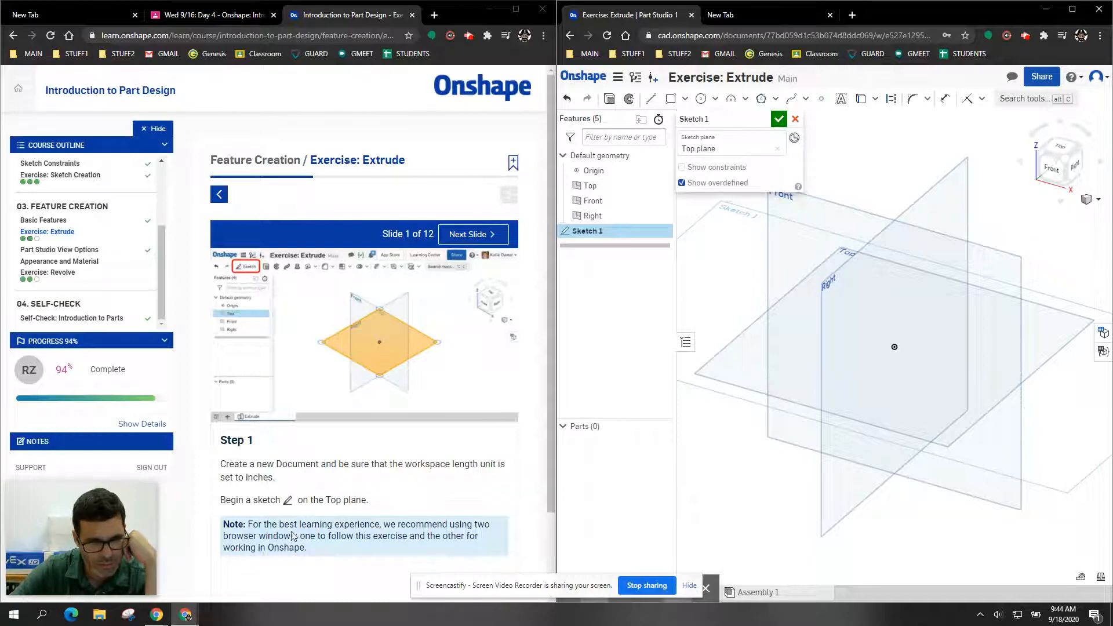
Advance the exercise to slide 2 and hide the default planes while staying in the sketch
left_click(482, 234)
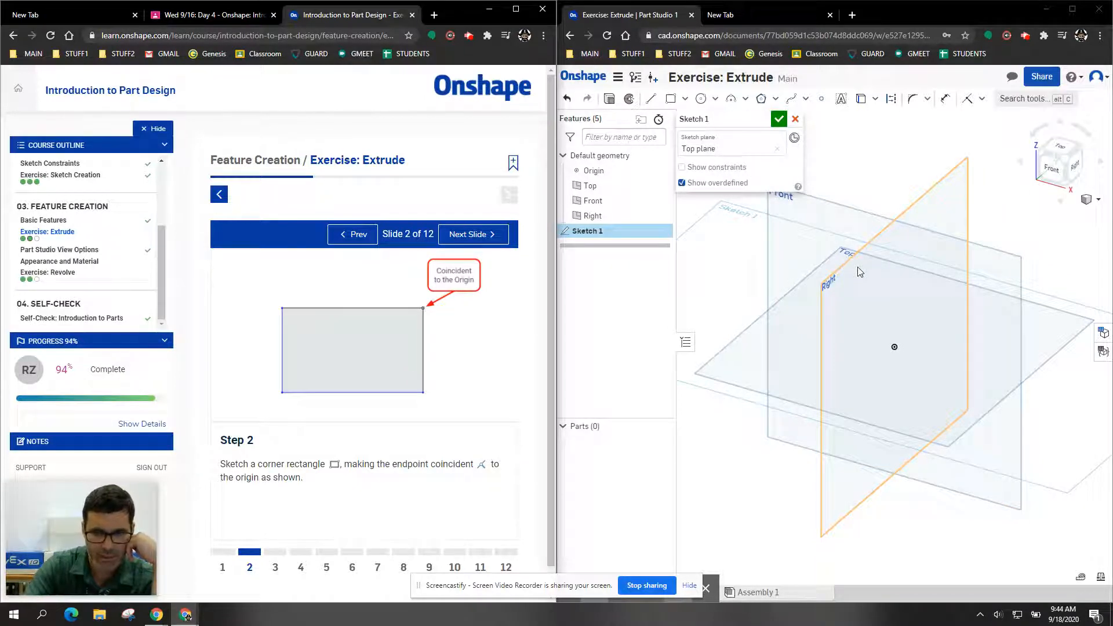
left_click(740, 434)
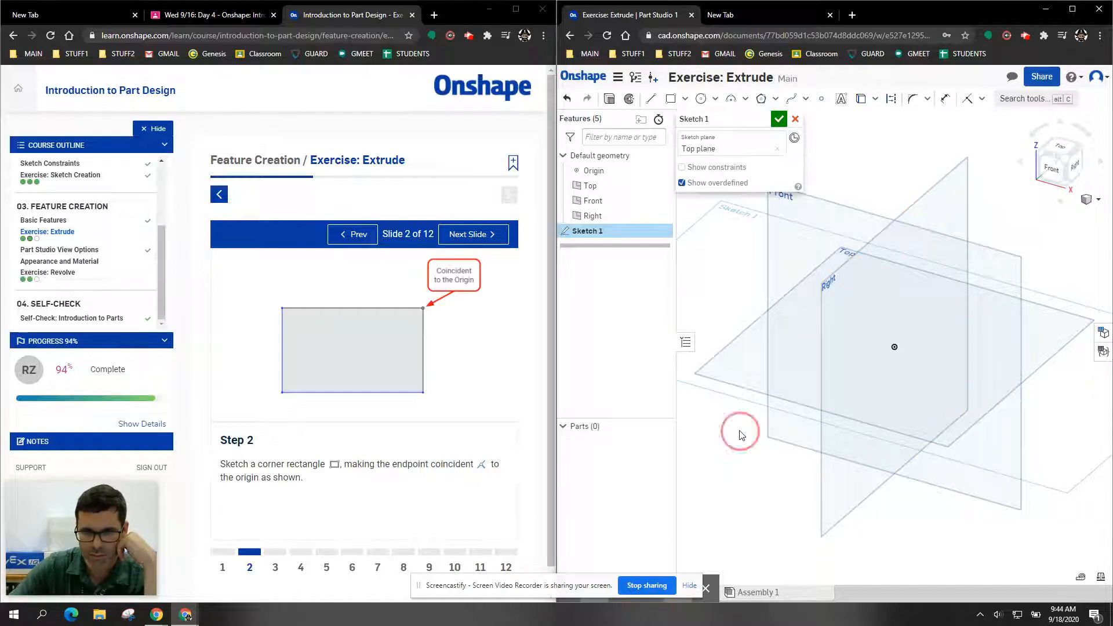
key("n")
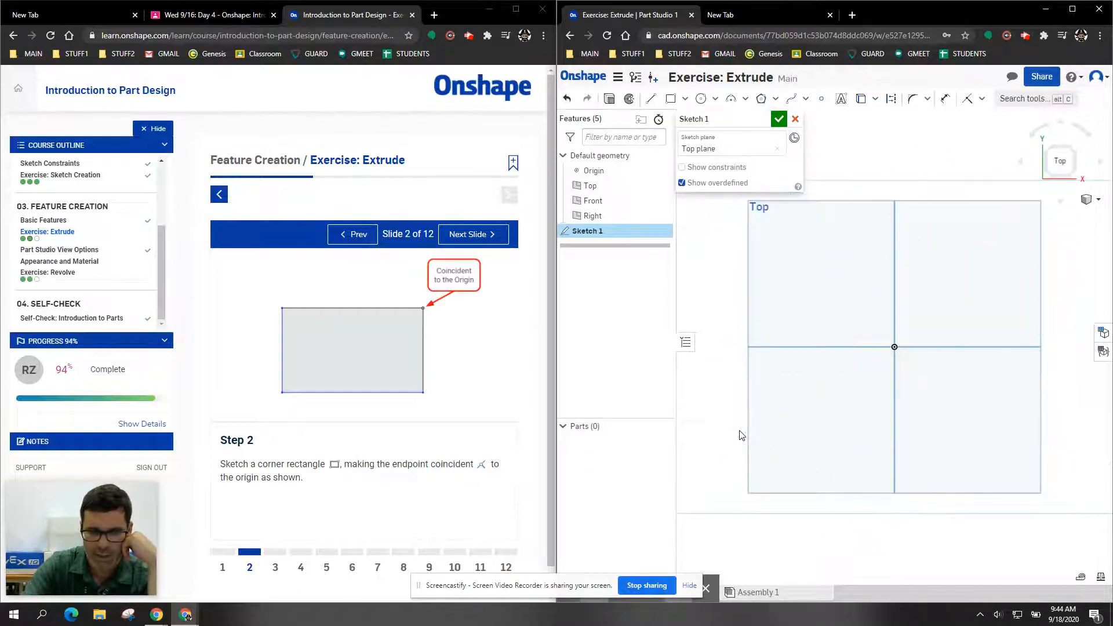
key("p")
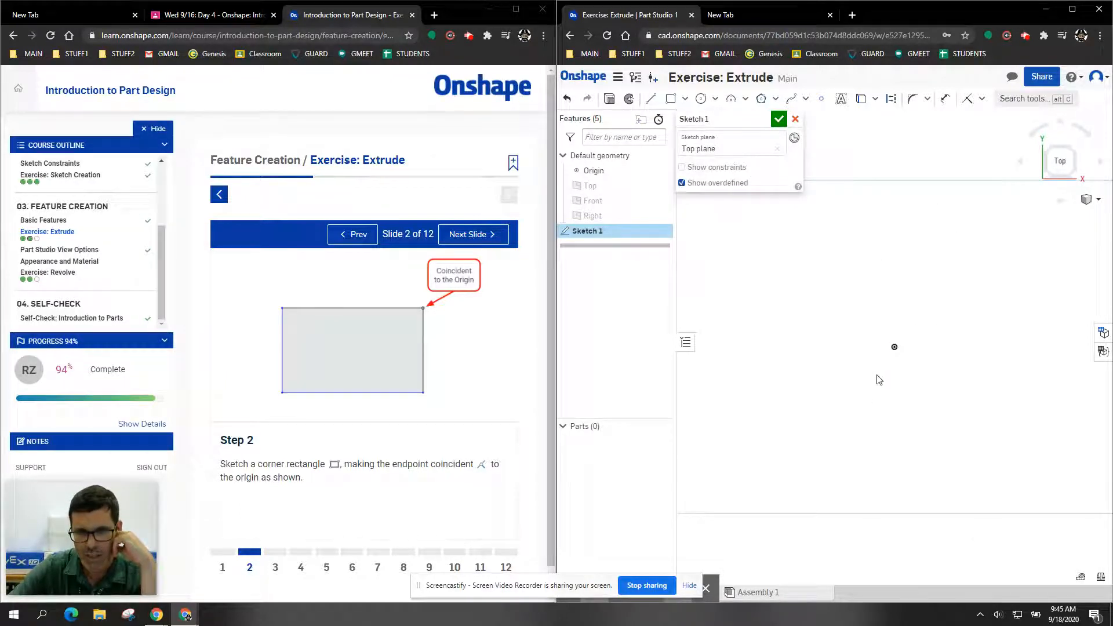
key("p")
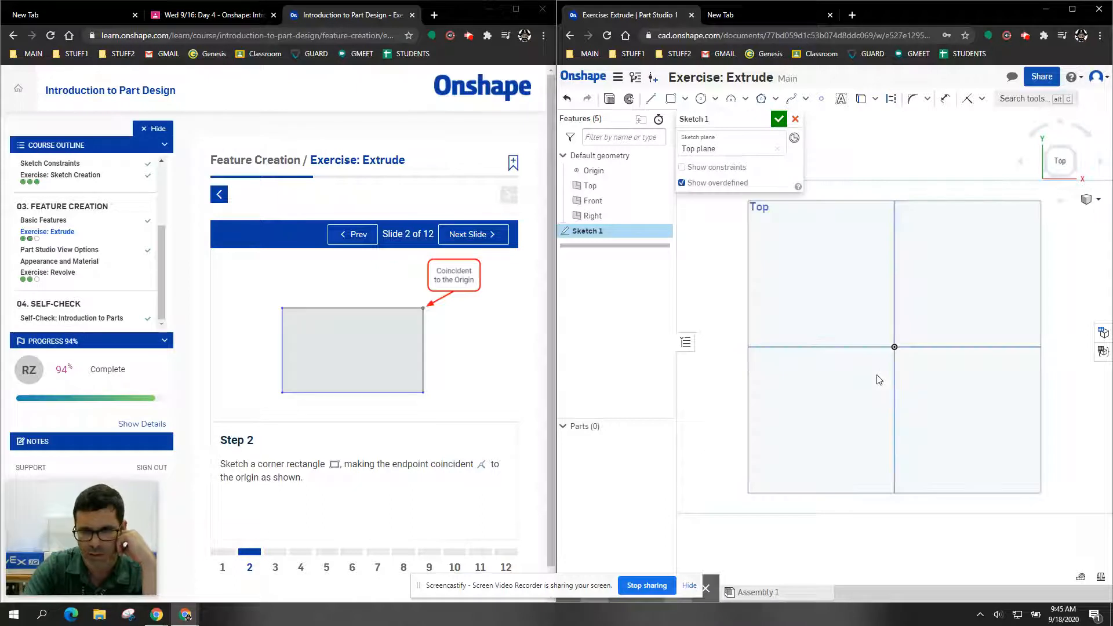
key("p")
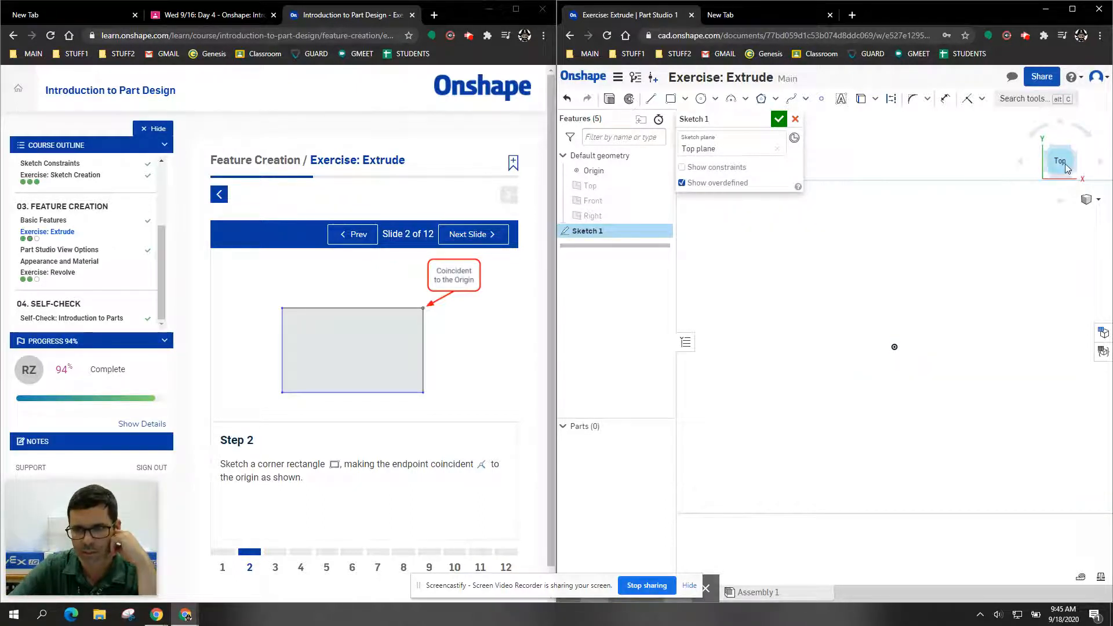
Sketch a corner rectangle about 3.34 by 2.03 in, placed below and to the left of the origin without touching it
left_click(671, 99)
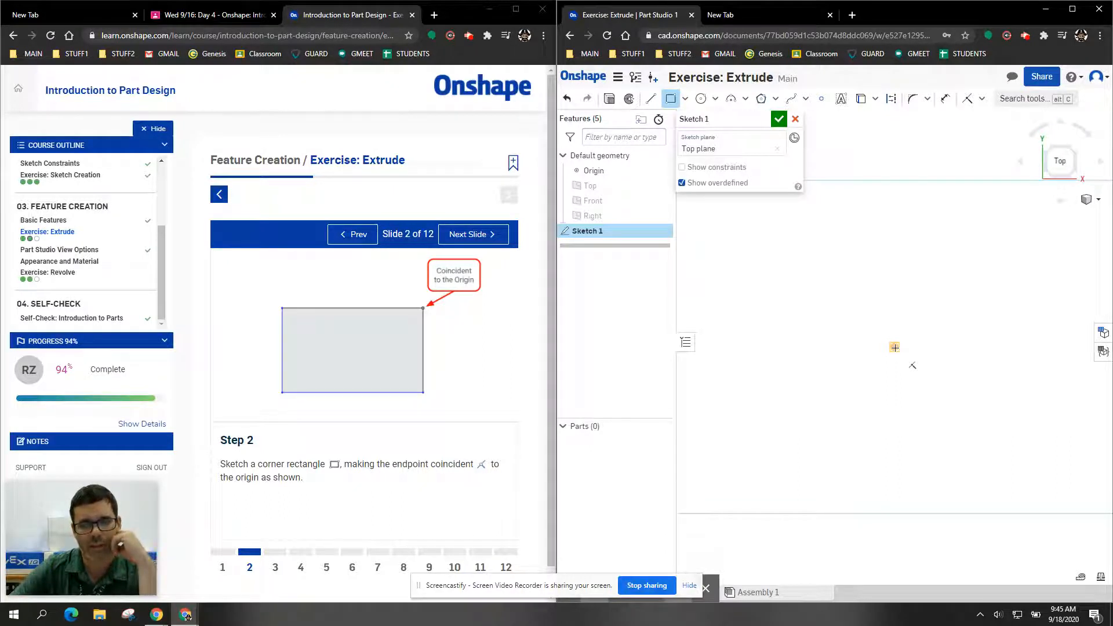
left_click(871, 356)
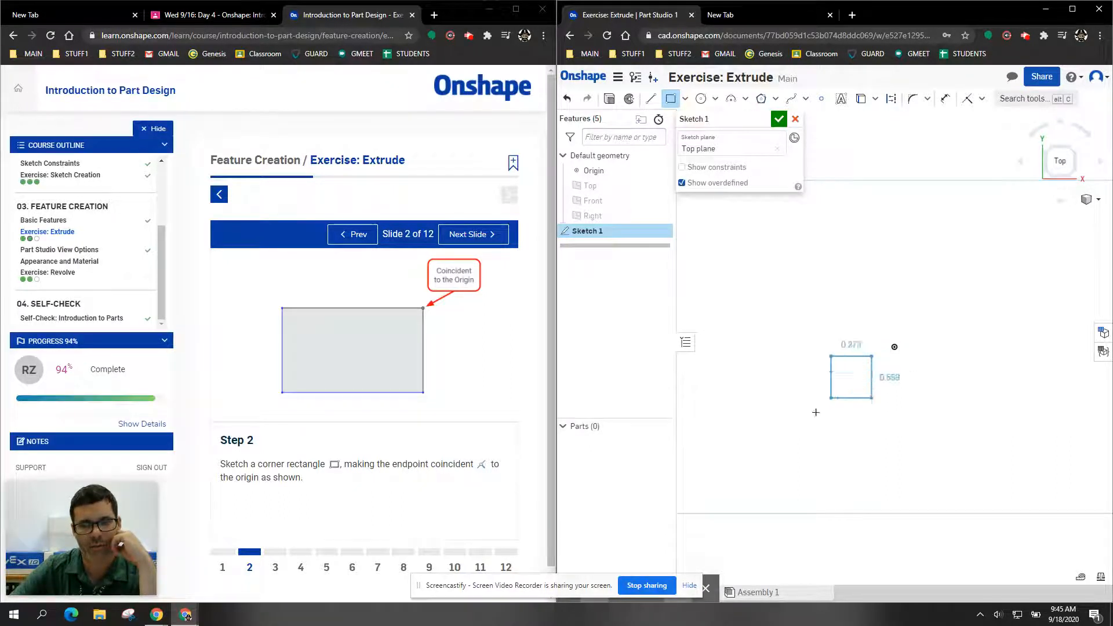
left_click(709, 456)
Add a coincident constraint between the origin and the rectangle's upper-right corner
left_click(983, 99)
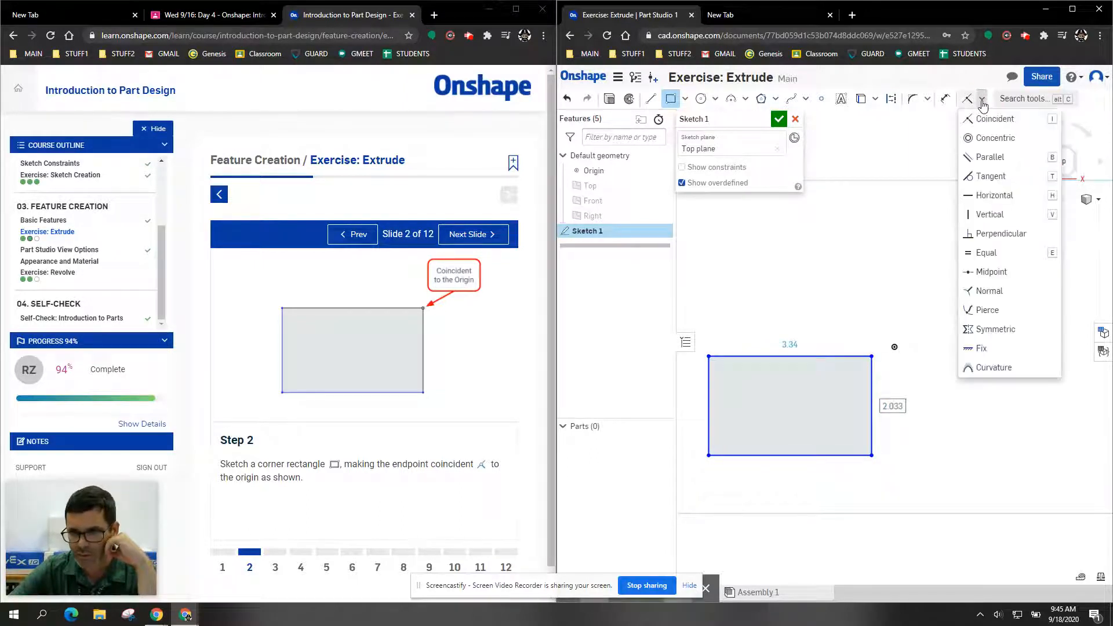
left_click(1001, 117)
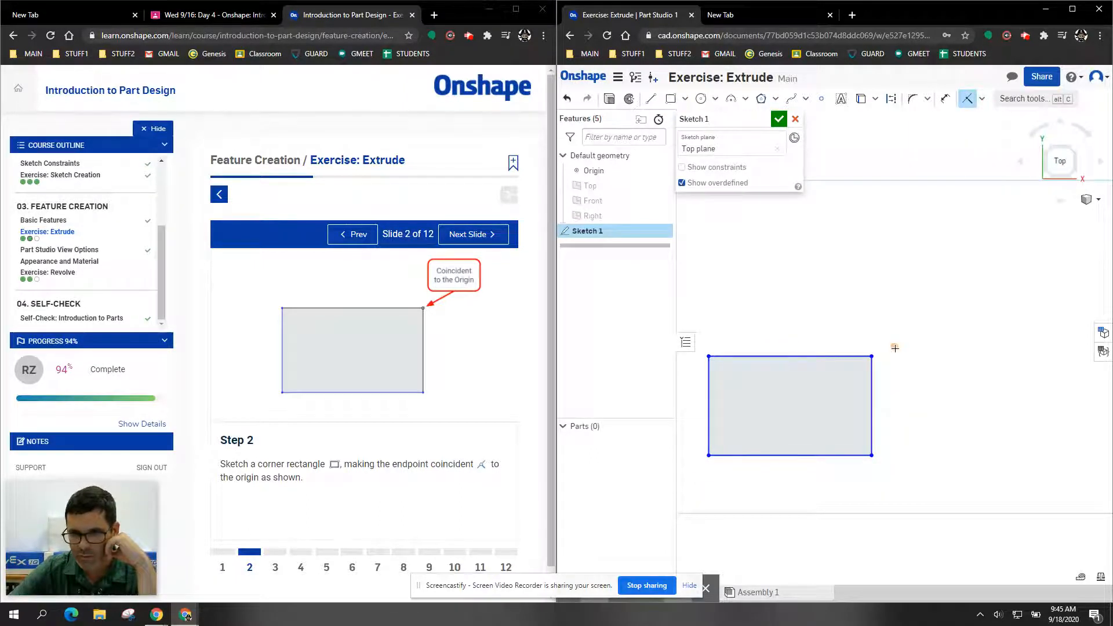
left_click(895, 348)
left_click(872, 356)
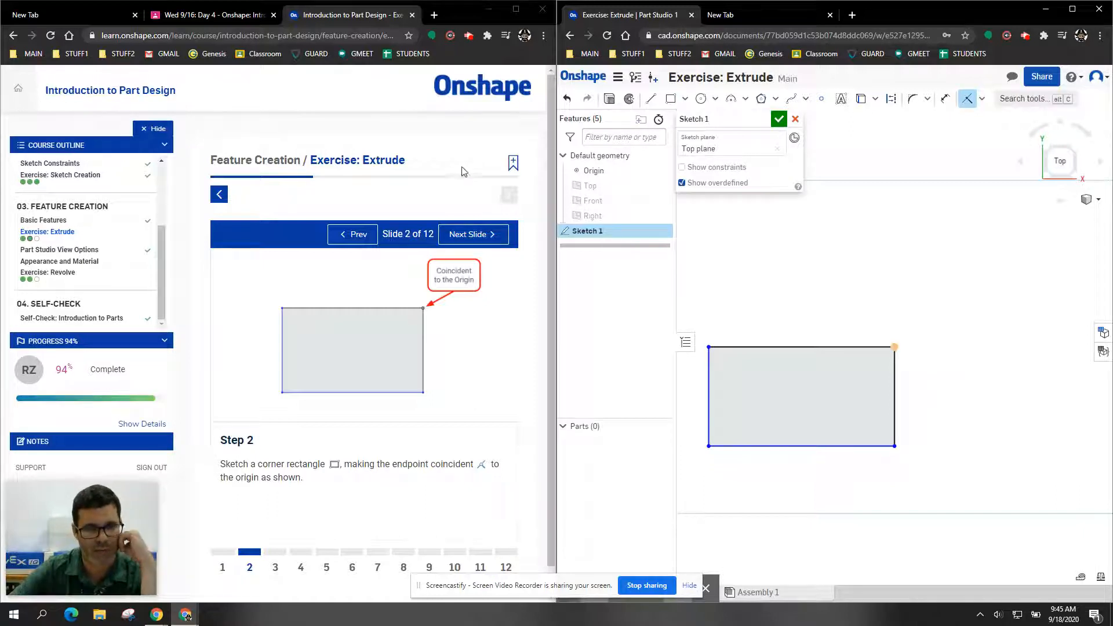
Advance the exercise to slide 3 and sketch a line from the midpoint of the rectangle's left edge to the midpoint of its bottom edge
left_click(471, 234)
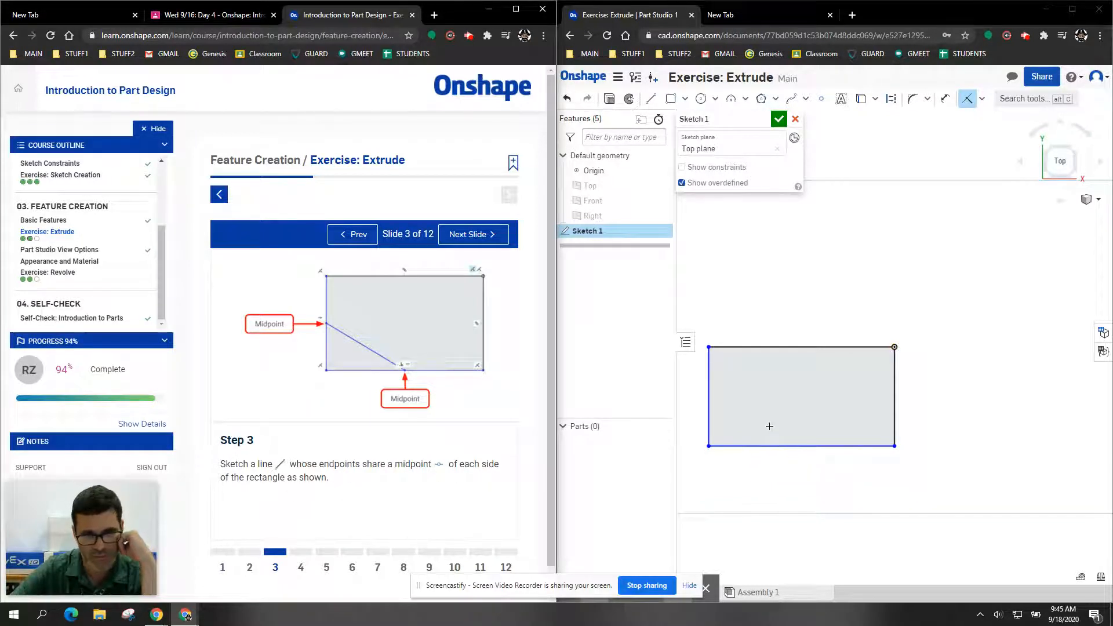
left_click(650, 98)
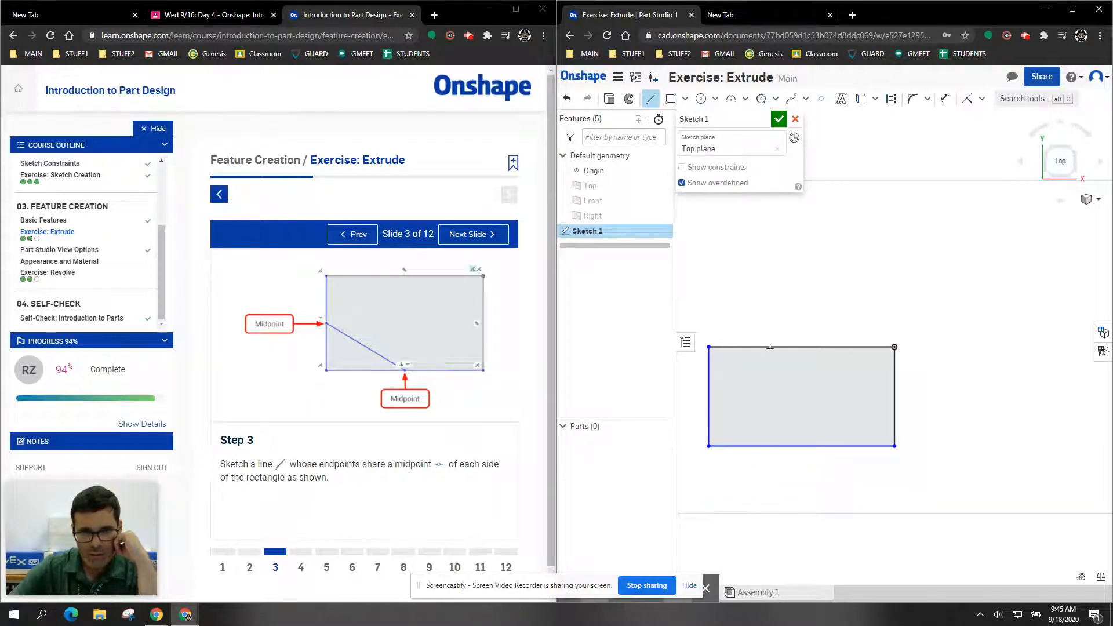
left_click(708, 396)
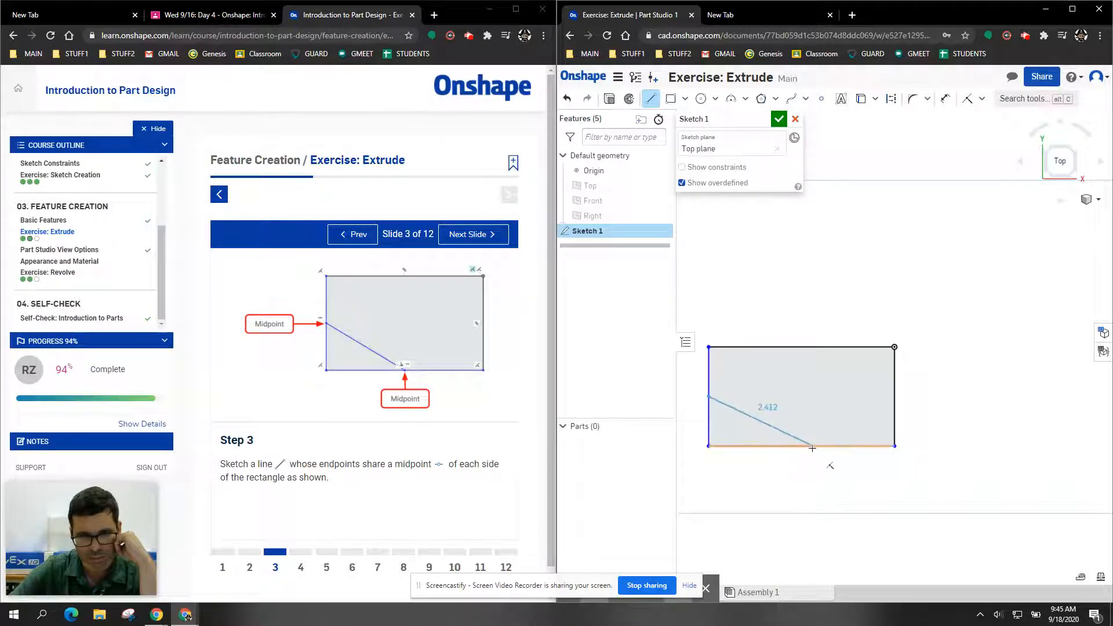
left_click(802, 446)
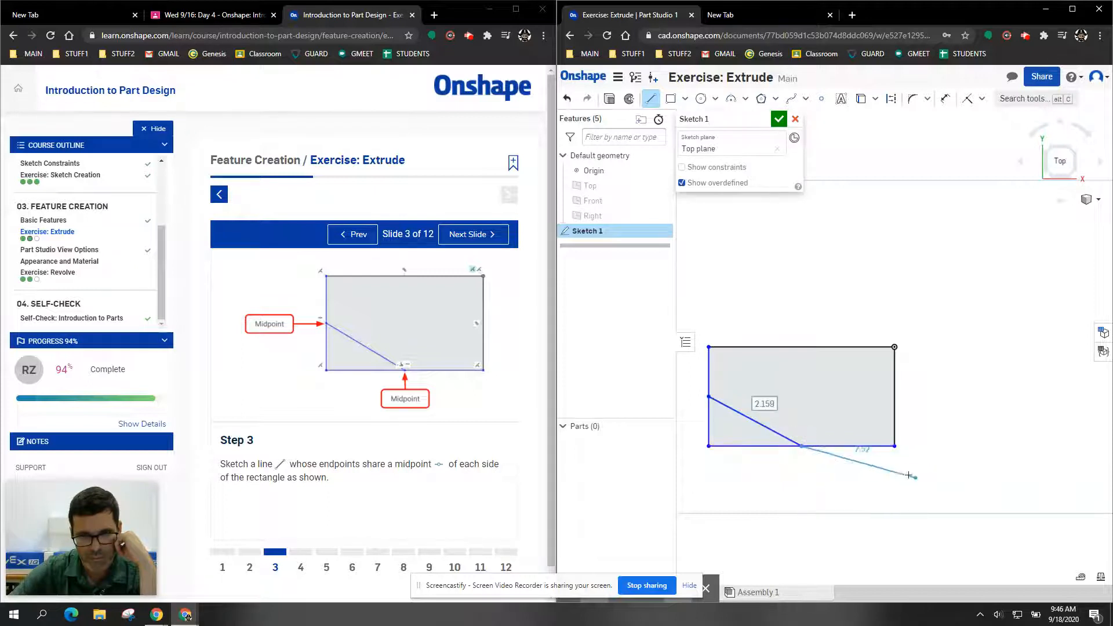
right_click(835, 474)
left_click(861, 481)
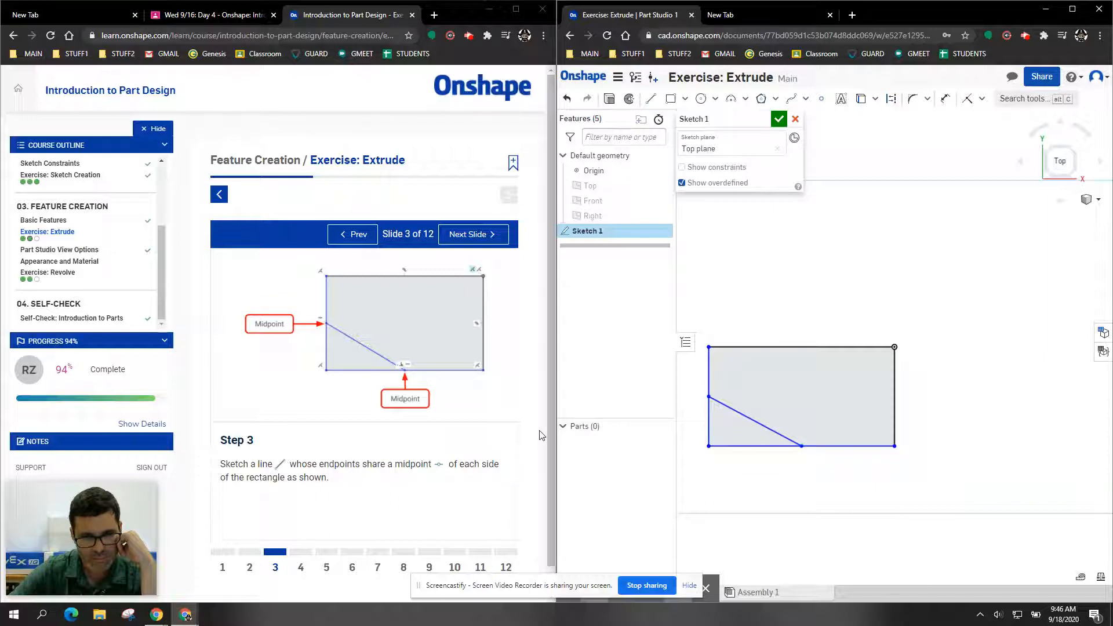
Advance the exercise to slide 4 and dimension the rectangle's top edge at 5 in
left_click(481, 234)
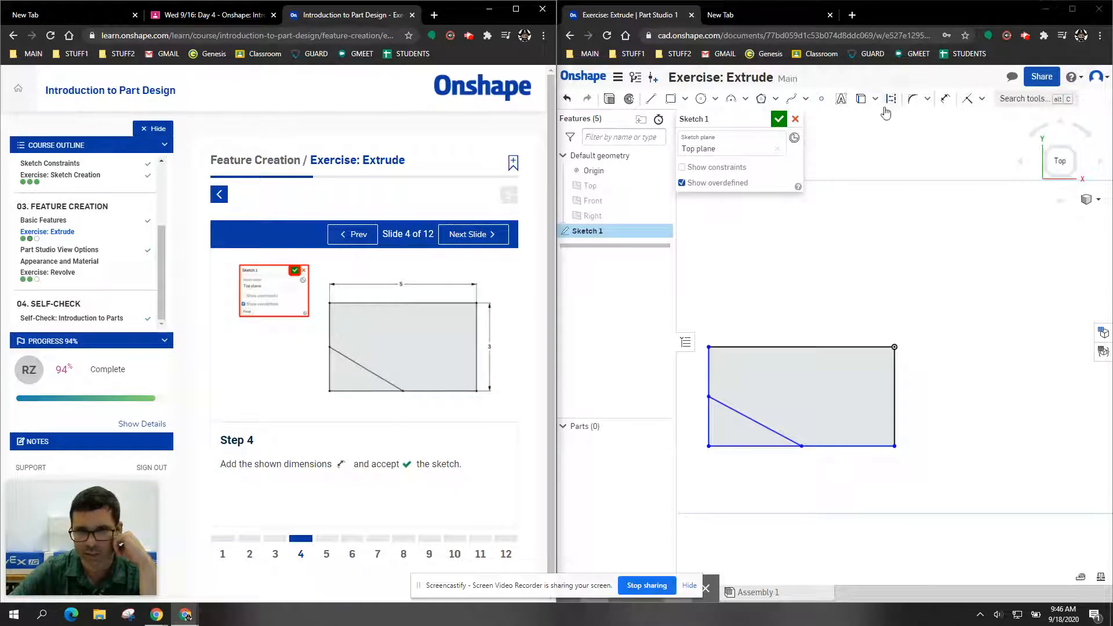
left_click(946, 98)
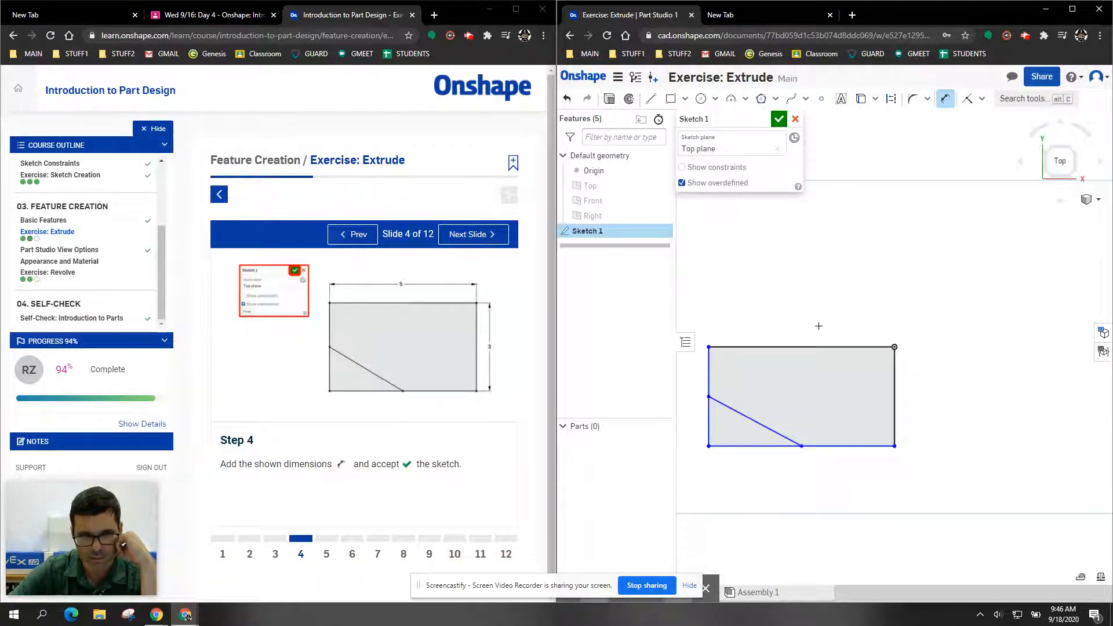
left_click(808, 347)
left_click(801, 299)
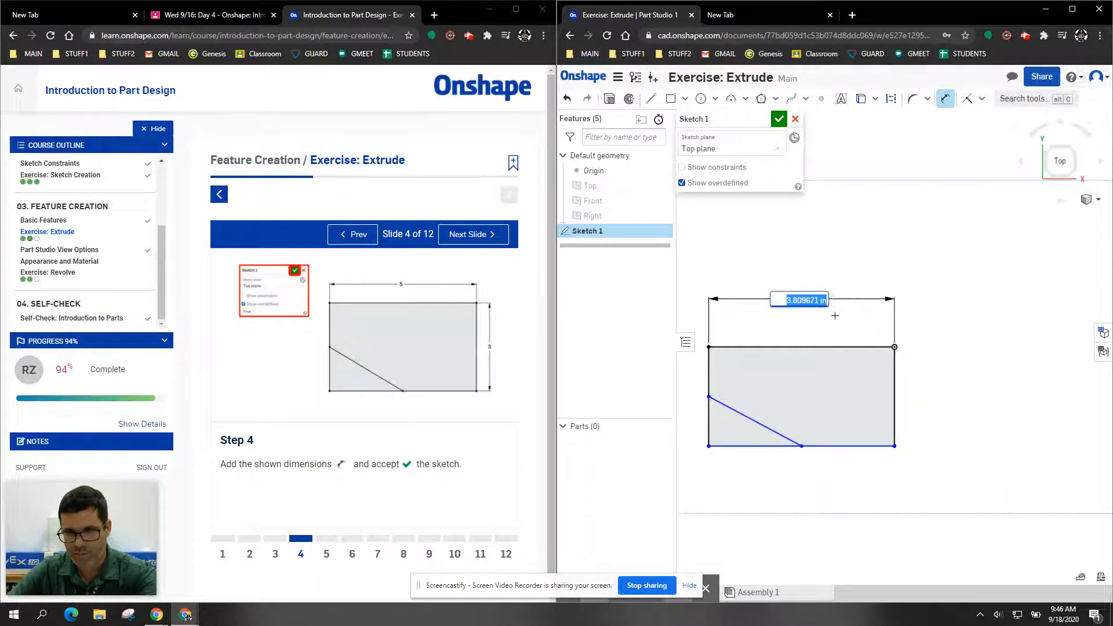
type("5")
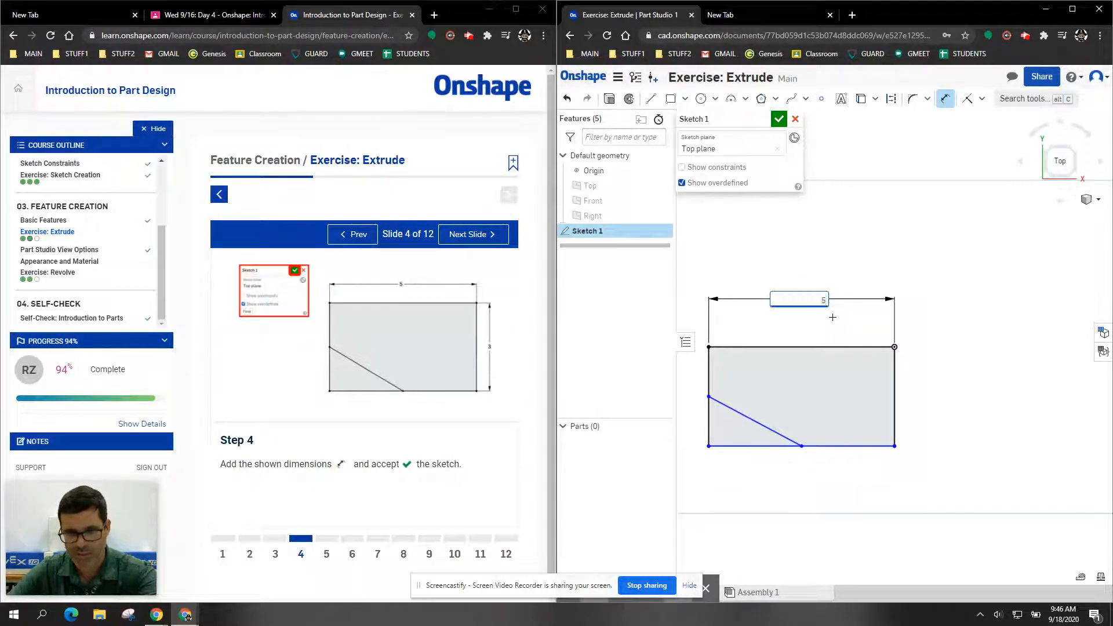
key("Return")
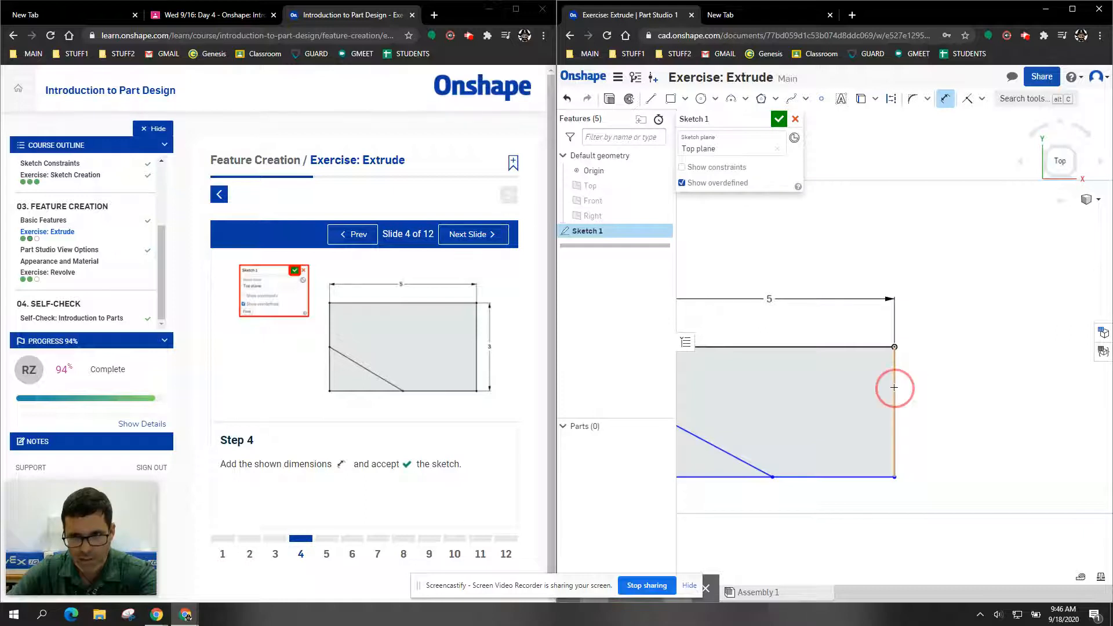
Dimension the rectangle's right edge at 3 in and accept the sketch
left_click(894, 385)
left_click(933, 387)
type("3")
key("Return")
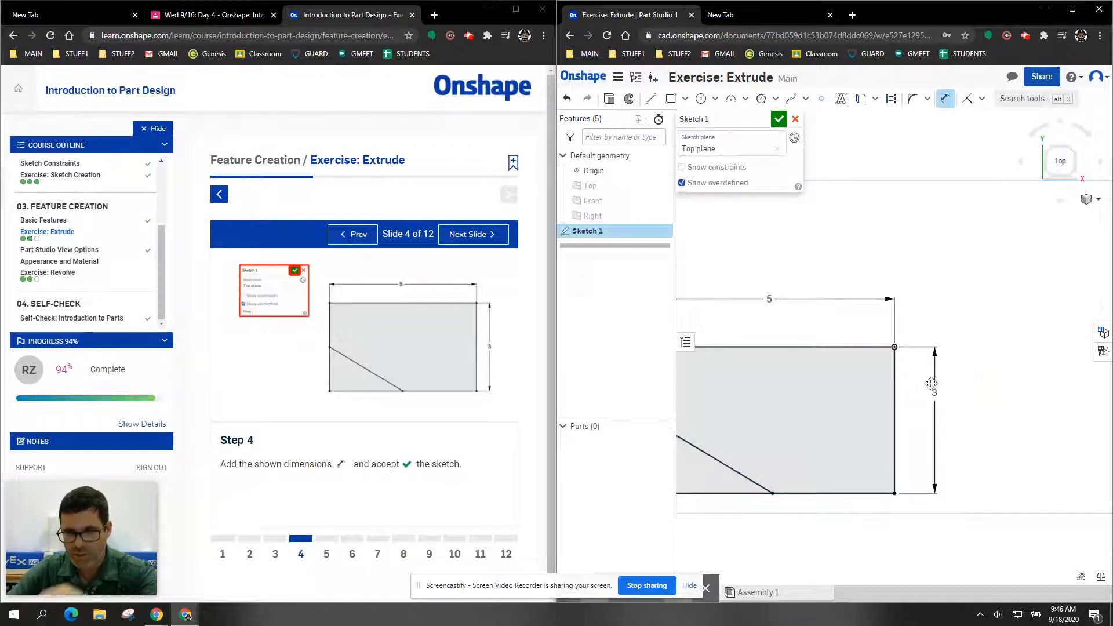
middle_click_drag(964, 311, 1043, 226)
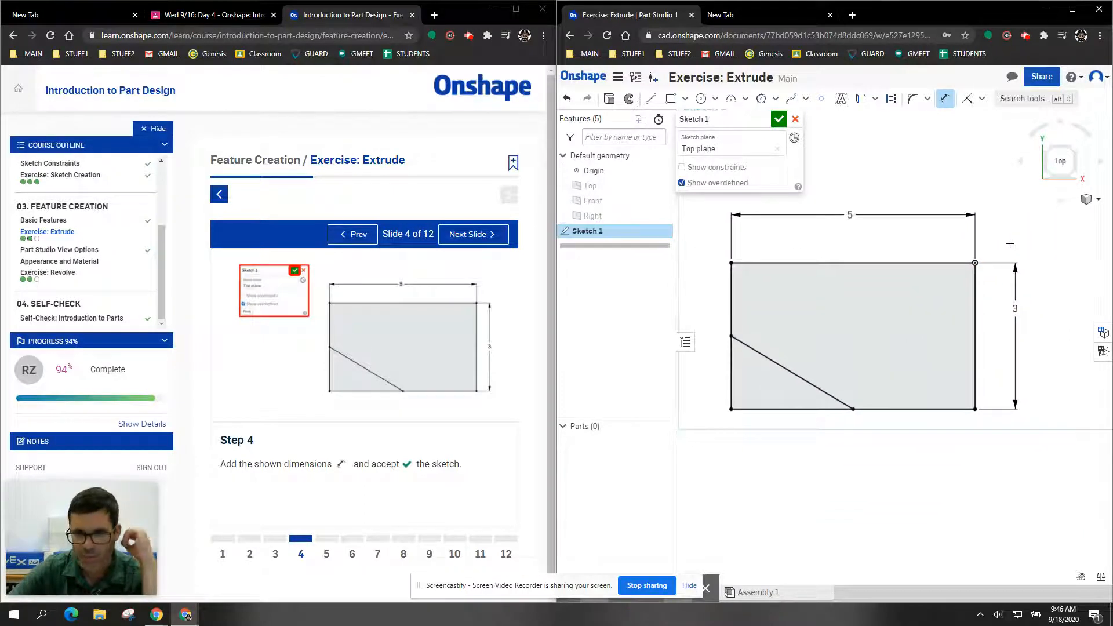
left_click(778, 118)
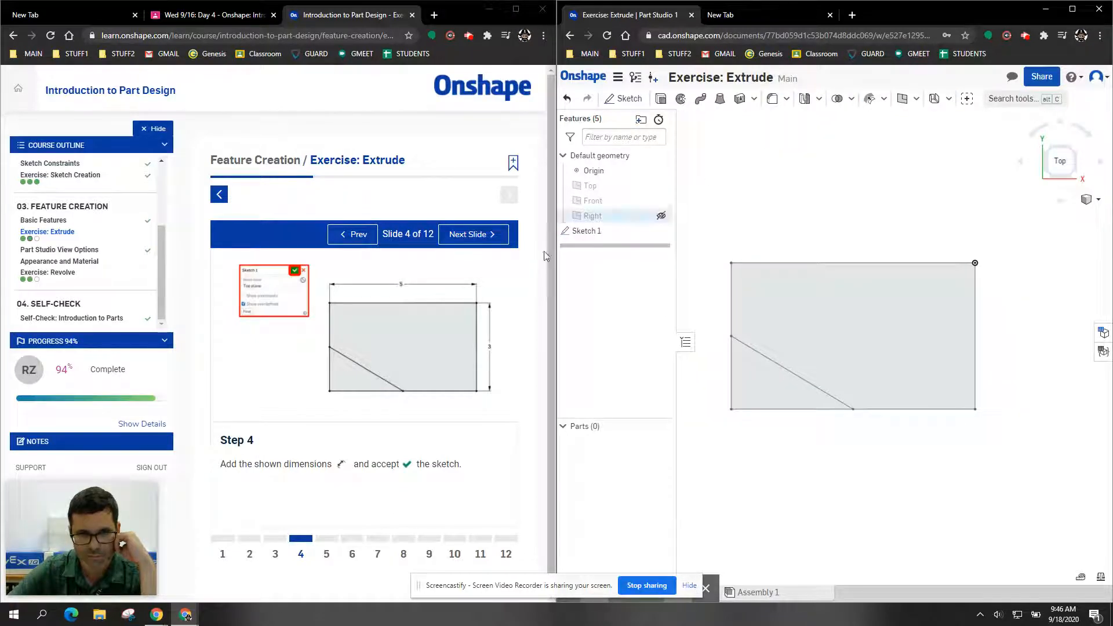
Advance the exercise to slide 5 and extrude the larger sketch region upward as a new blind solid with a depth of 1.25 in
left_click(487, 241)
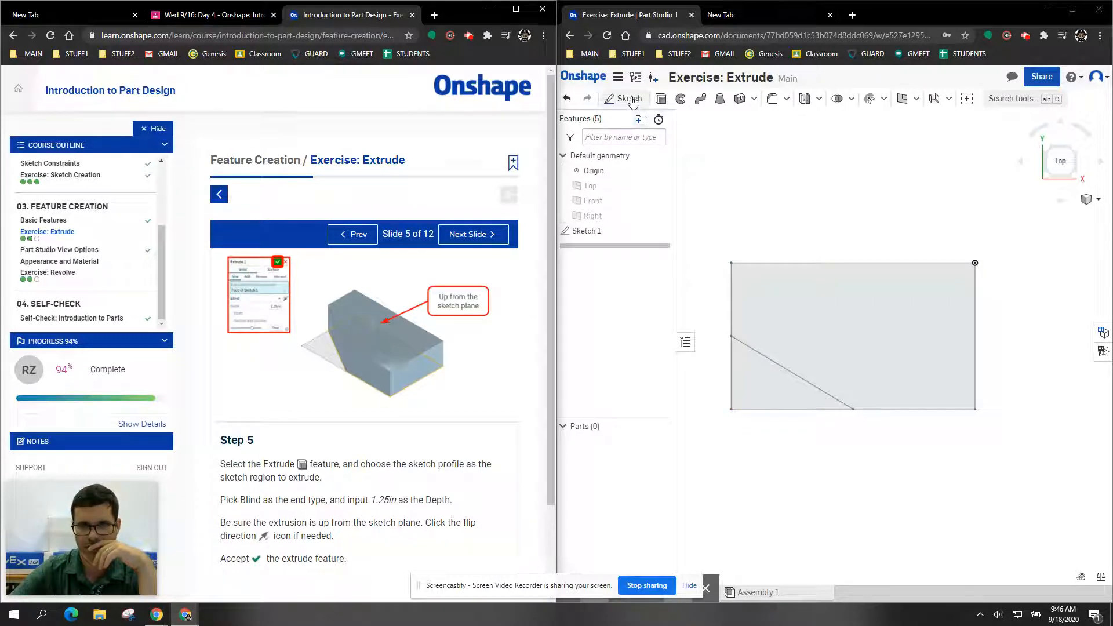
left_click(665, 100)
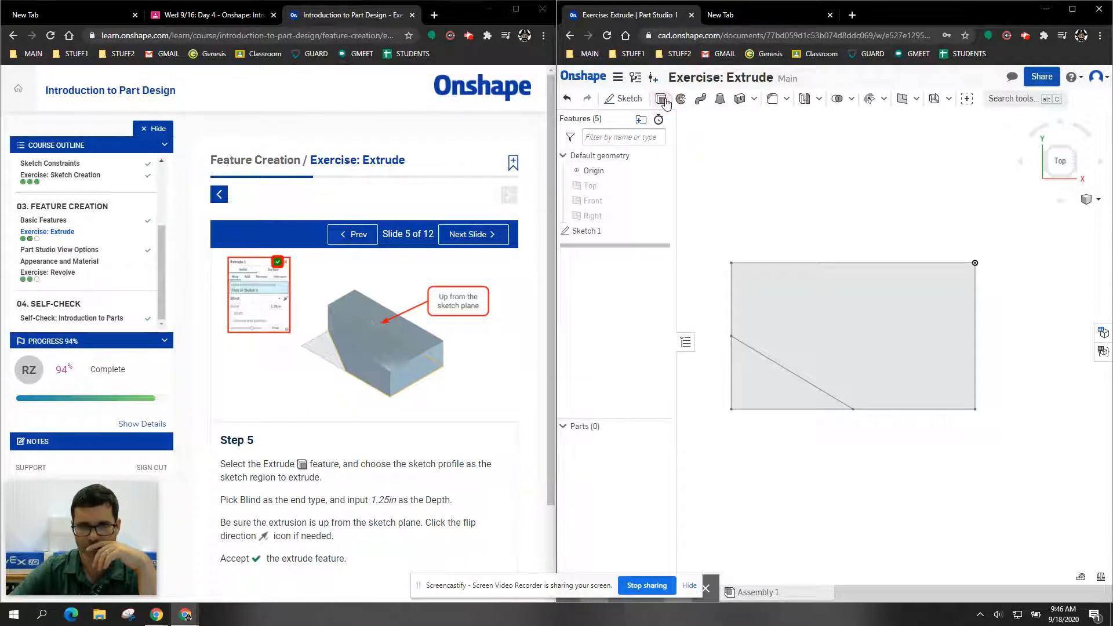
left_click(848, 350)
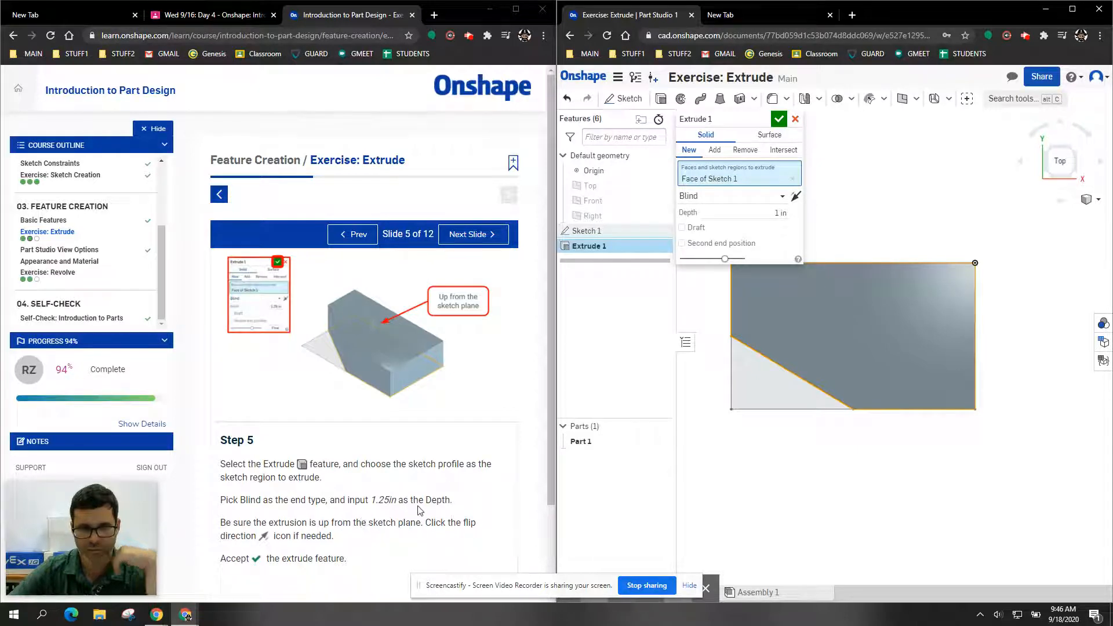
left_click(742, 214)
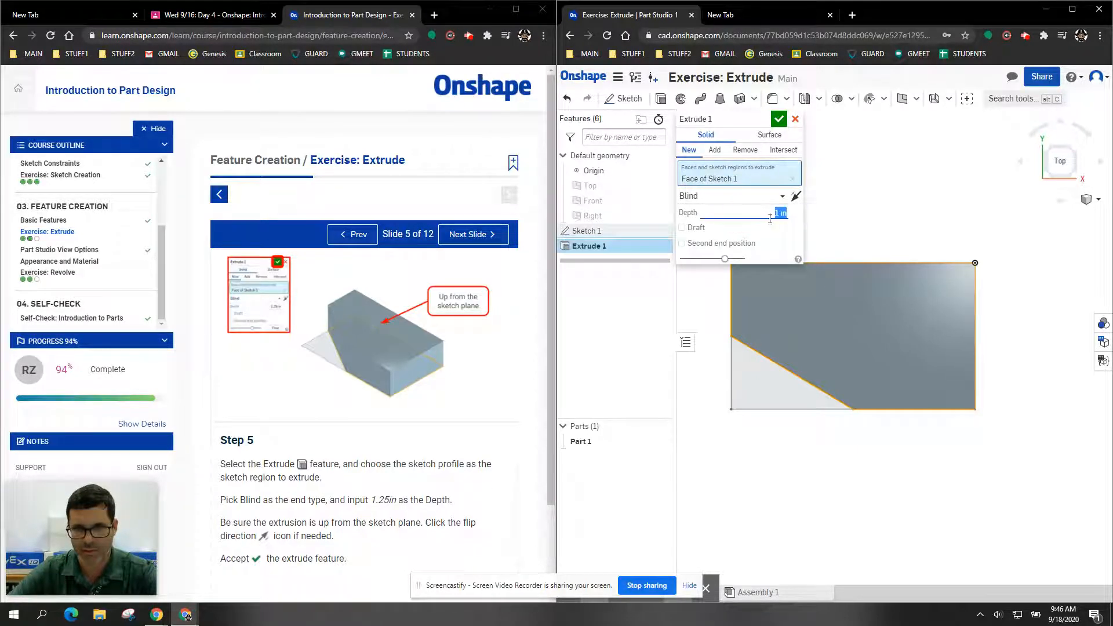
type("1.2")
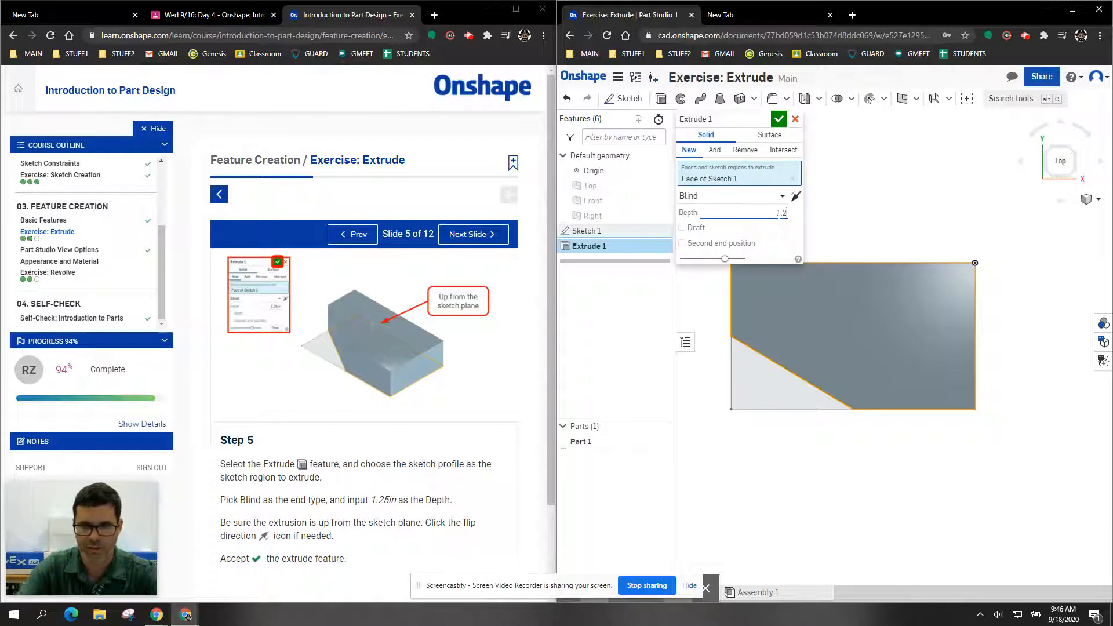
type("5")
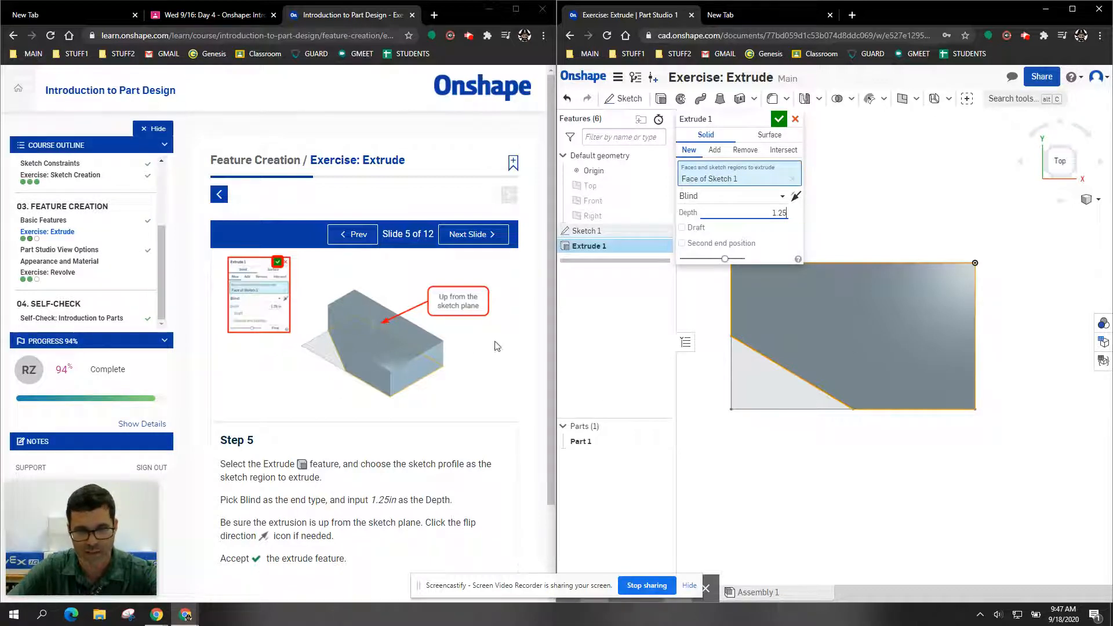
left_click(1077, 153)
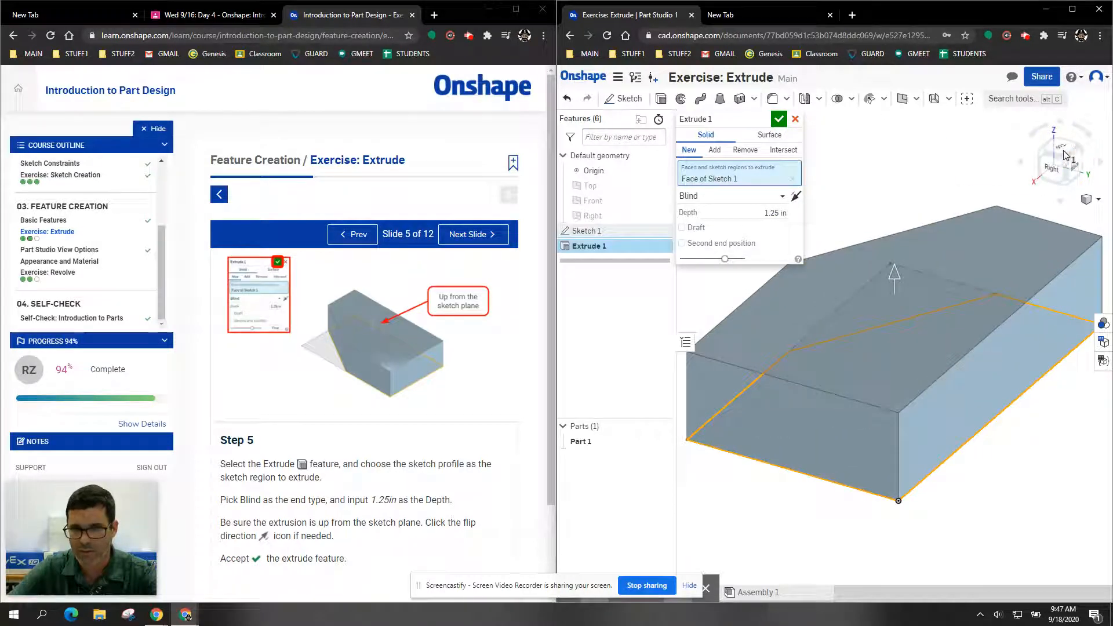
left_click(1044, 157)
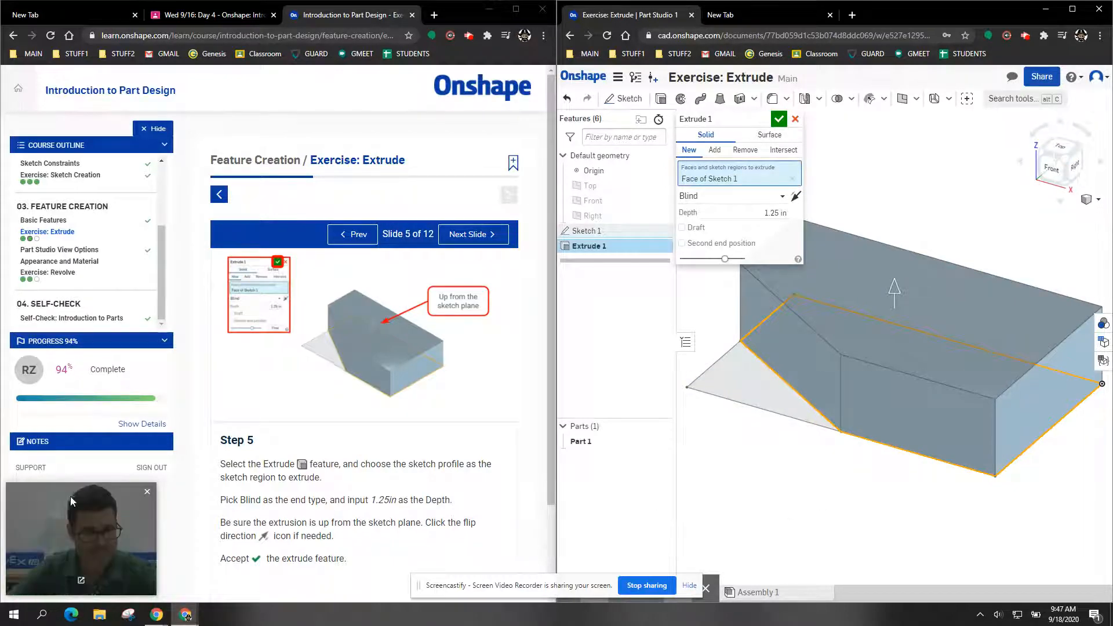
left_click(778, 118)
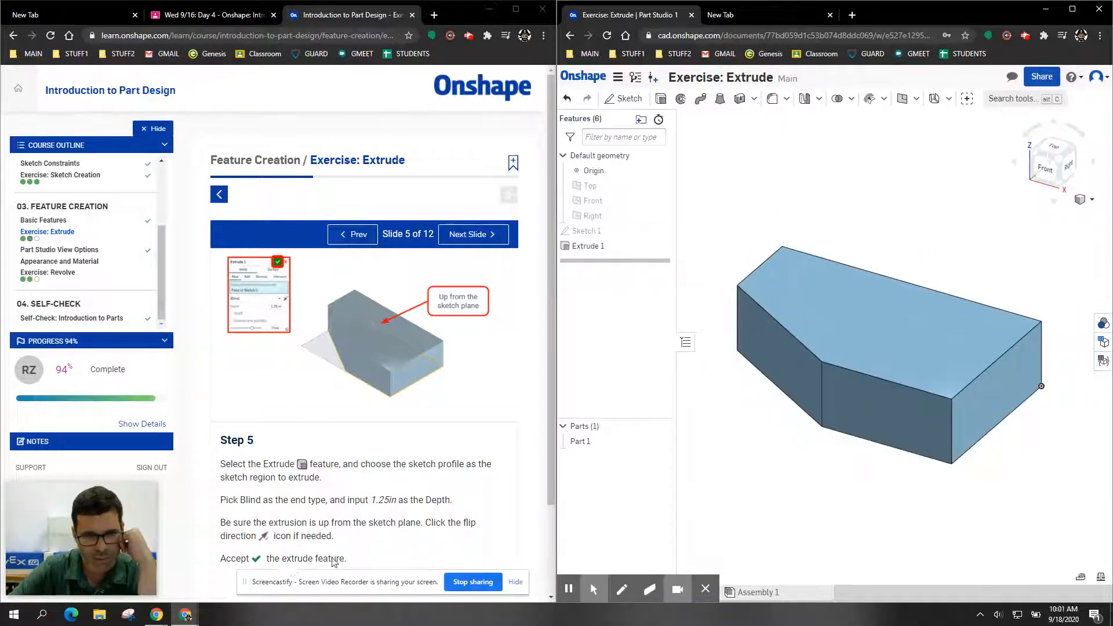
Advance the exercise to slide 6 and start a second sketch on the back face of the part
left_click(472, 234)
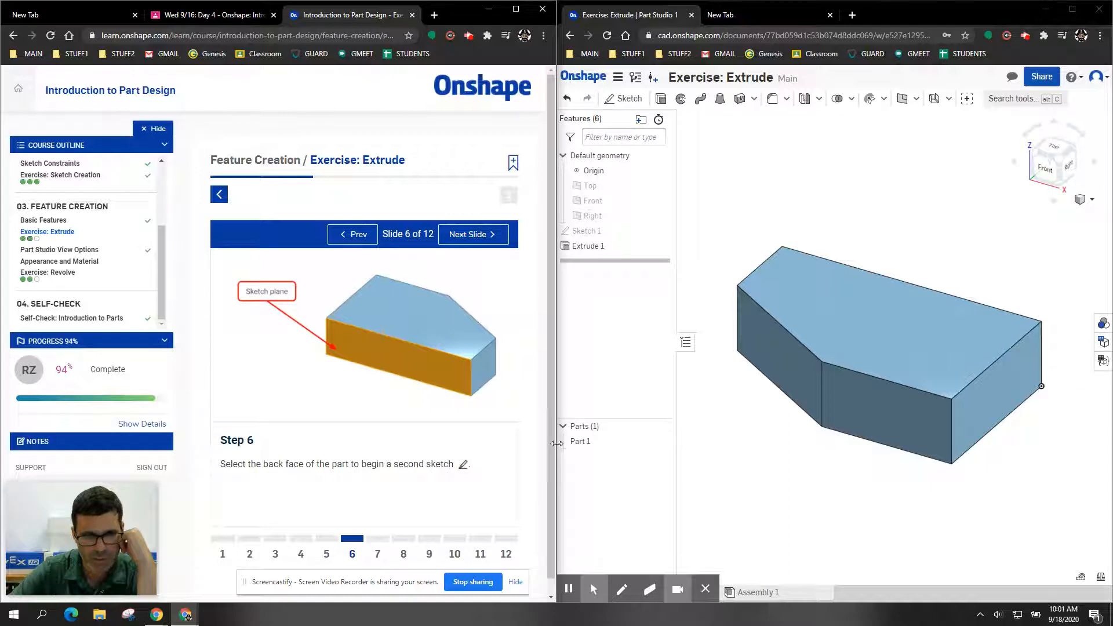
left_click(626, 103)
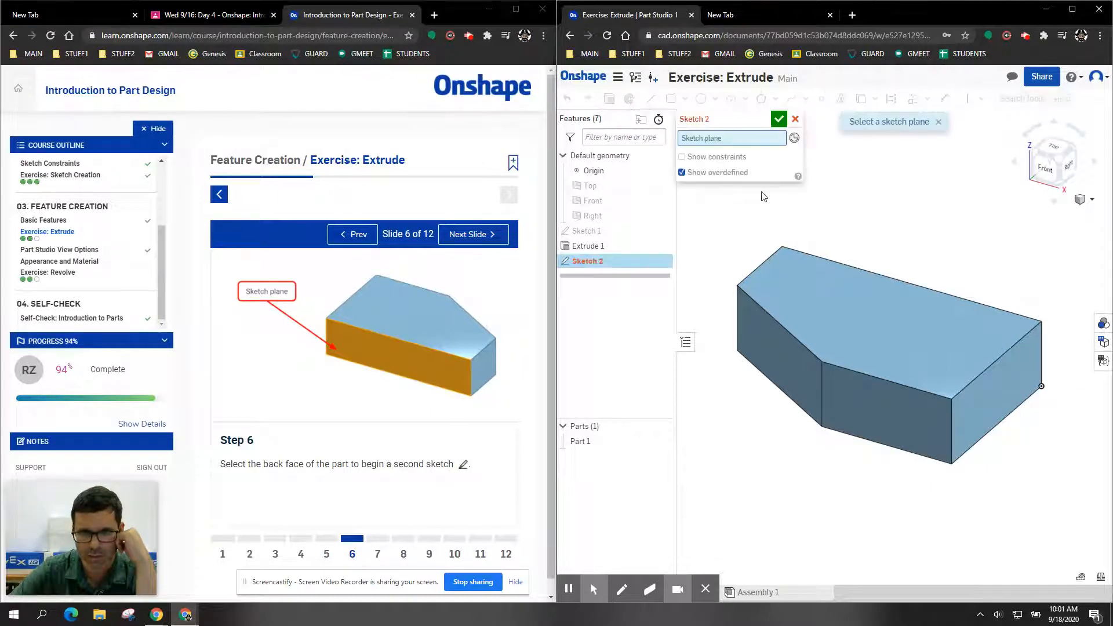
right_click_drag(963, 313, 957, 349)
left_click(955, 345)
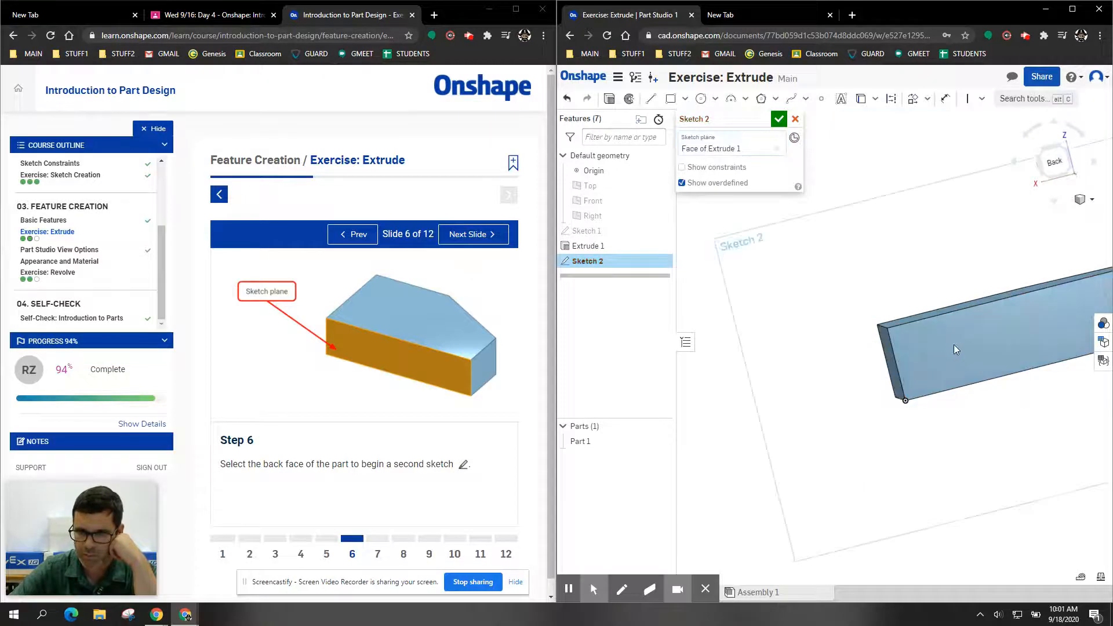
mouse_move(803, 360)
right_mouse_down()
mouse_move(858, 352)
mouse_move(906, 363)
mouse_move(894, 362)
right_mouse_up()
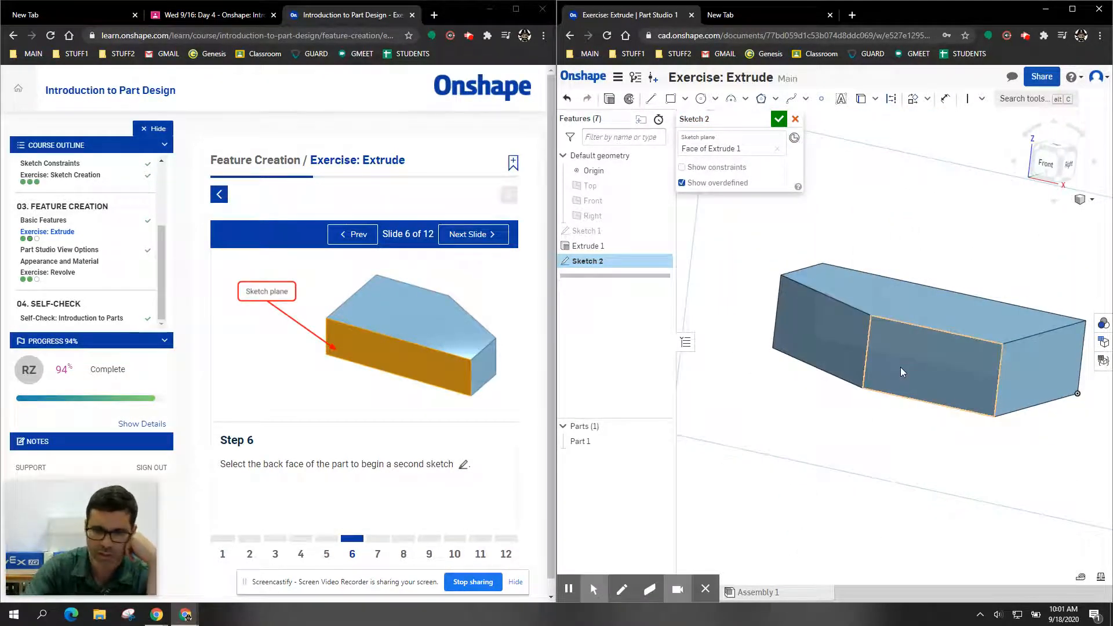
key("n")
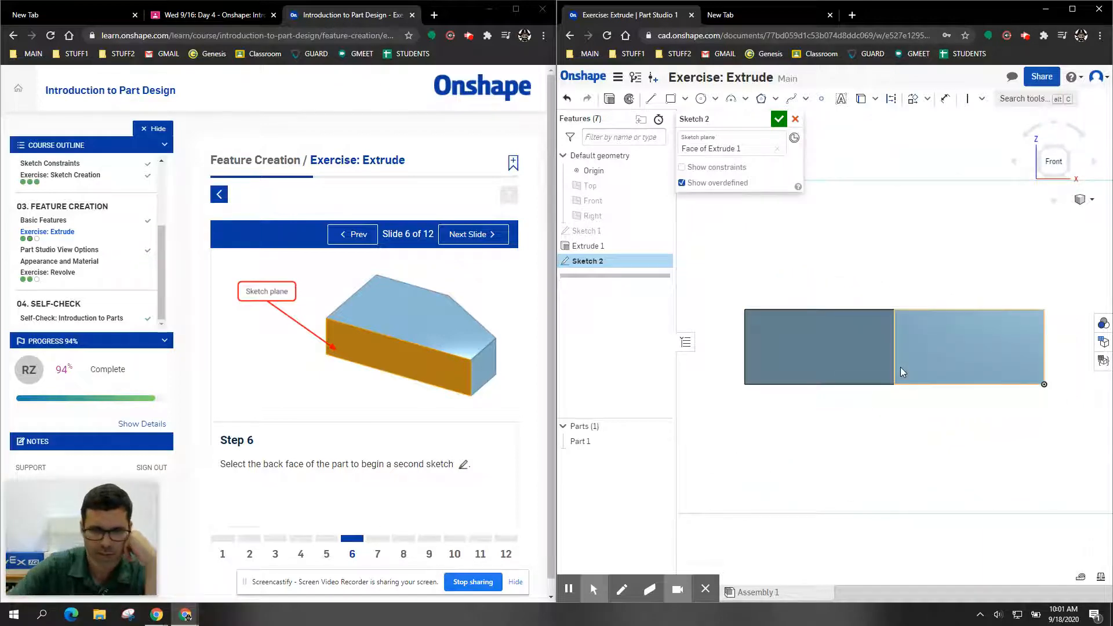
Advance the exercise to slide 7 and sketch a closed five-line profile on the part's top edge, about 1.91 in high at left and 3.78 in at right
left_click(489, 237)
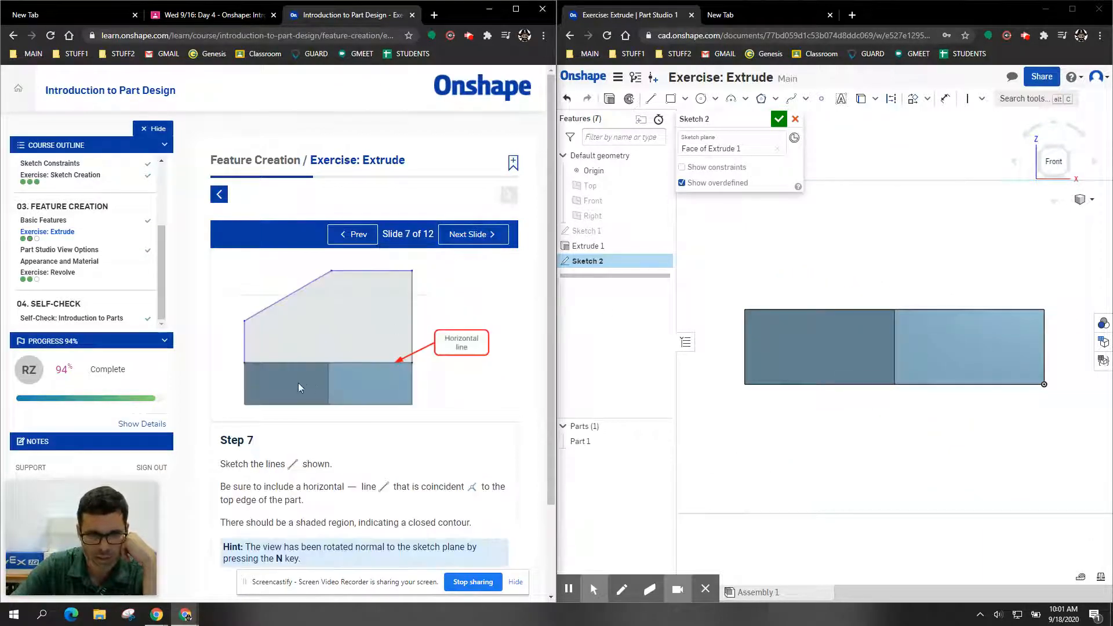
scroll(902, 449, "up", 1)
scroll(903, 443, "down", 2)
middle_click_drag(903, 439, 861, 520)
left_click(651, 99)
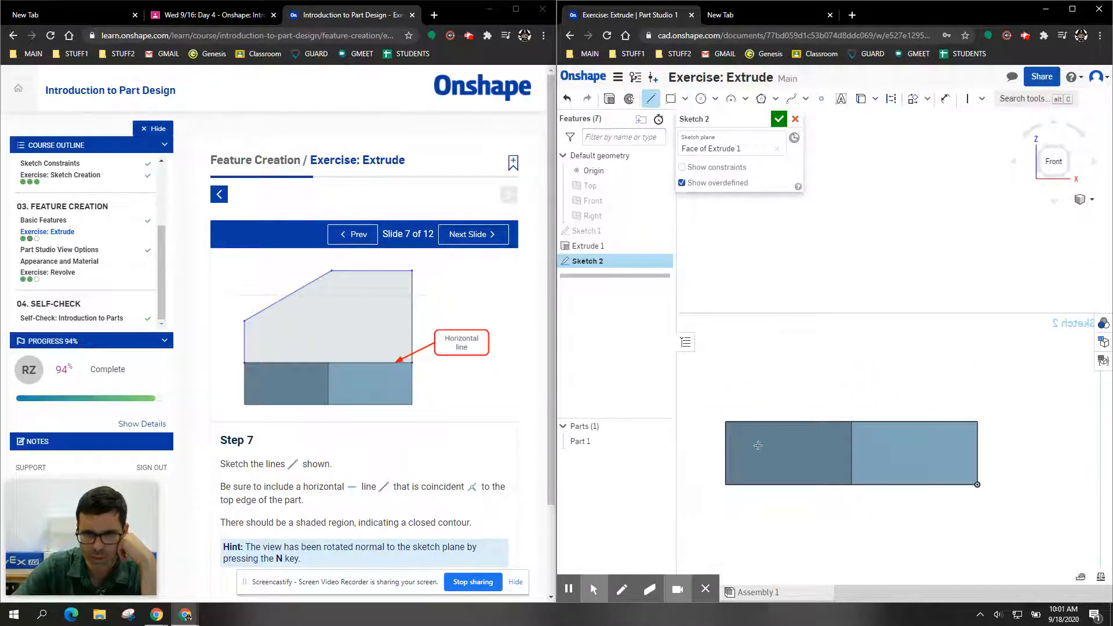
left_click(726, 422)
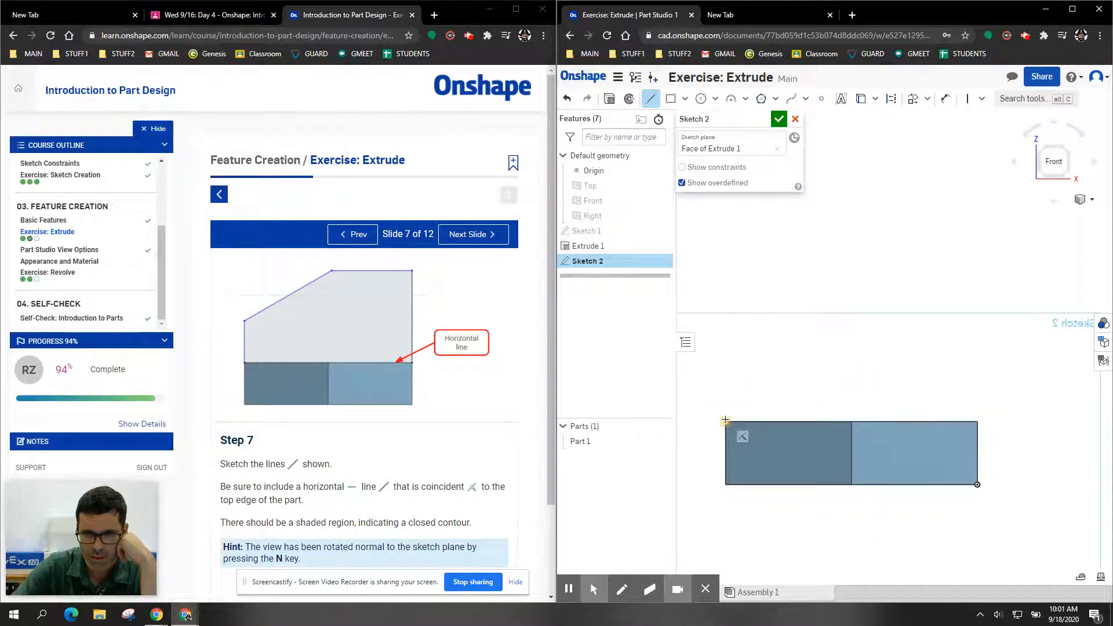
left_click(726, 326)
left_click(838, 232)
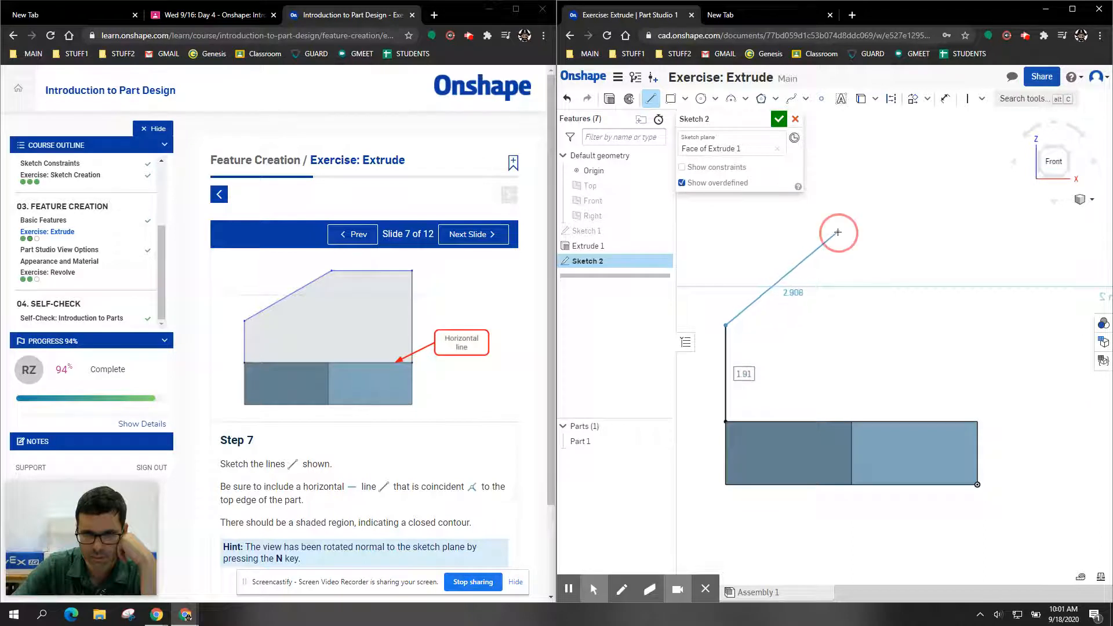
left_click(978, 232)
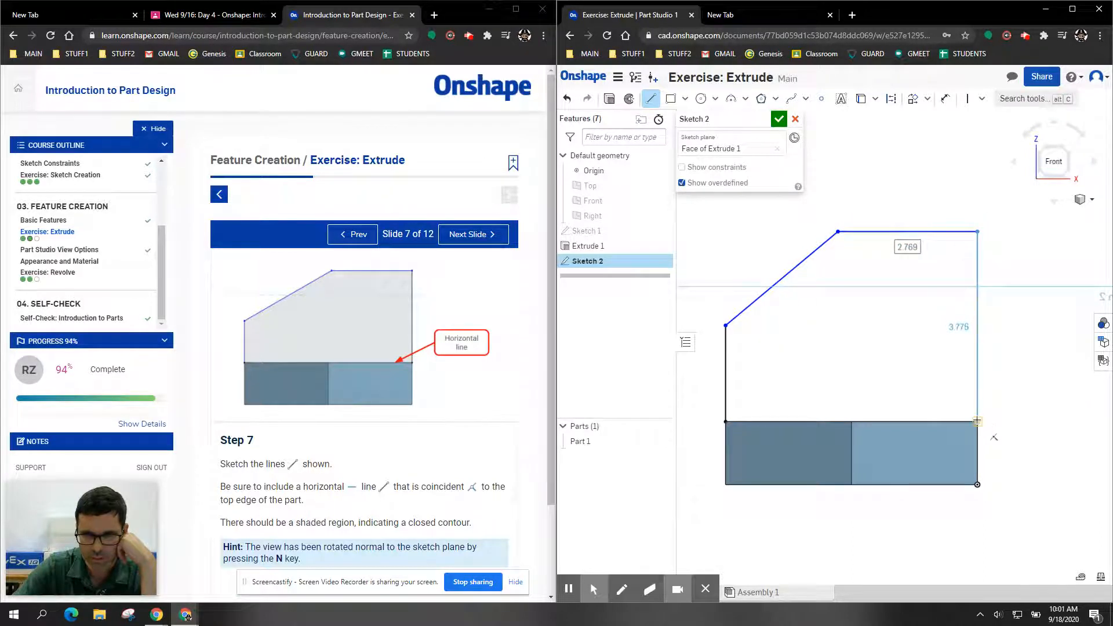
left_click(977, 422)
left_click(726, 421)
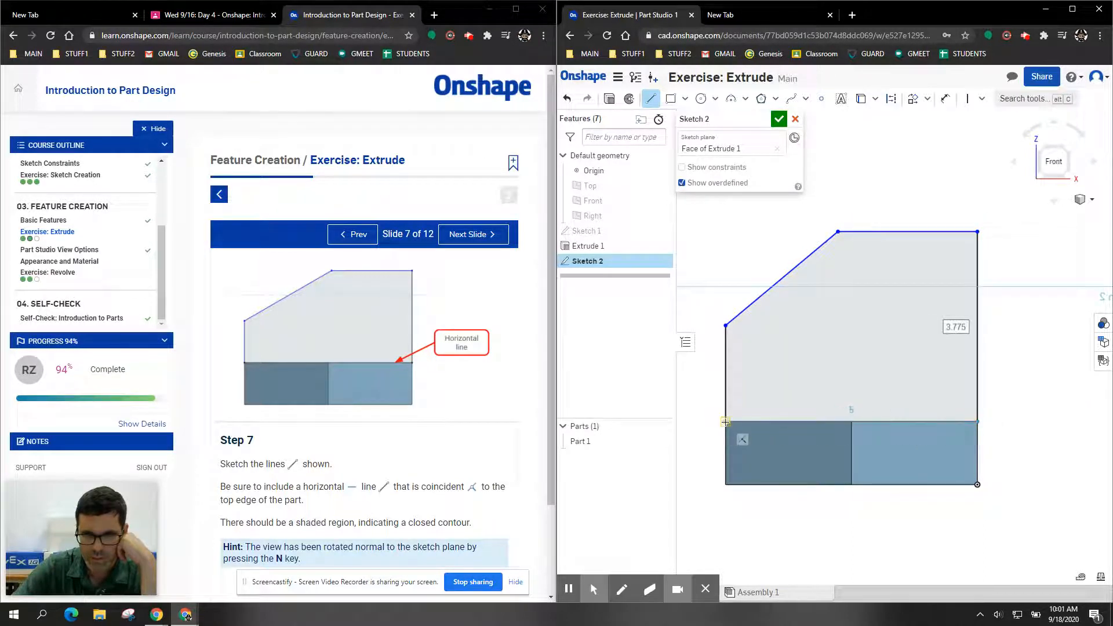
right_click(829, 370)
left_click(862, 380)
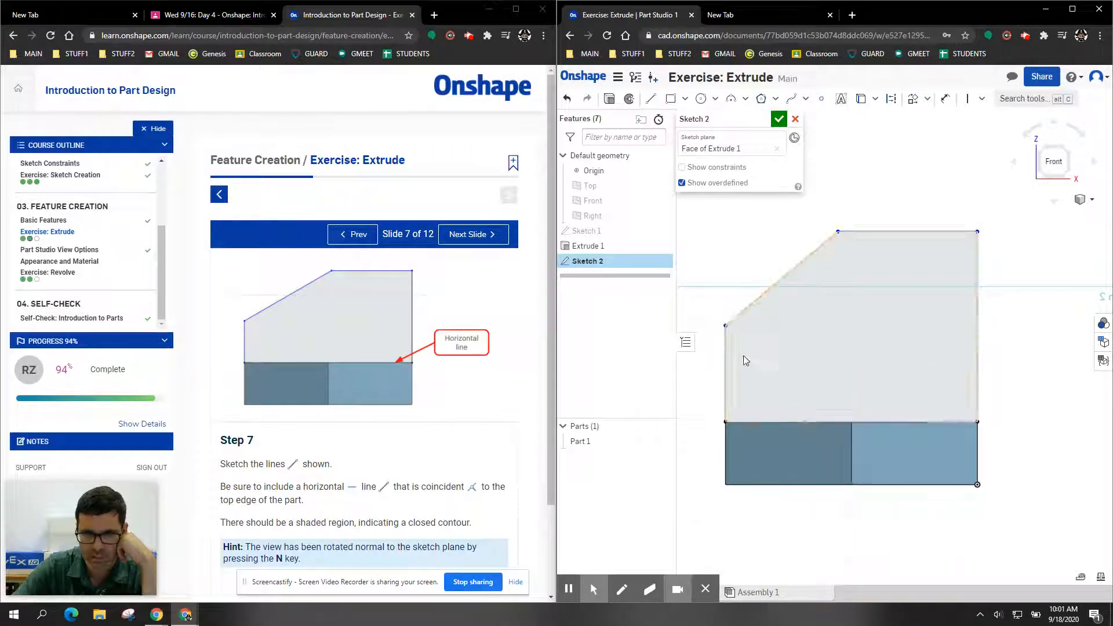
Advance the exercise to slide 8 and sketch a horizontal construction line from the sloped line's lower end to the profile's right edge
left_click(464, 235)
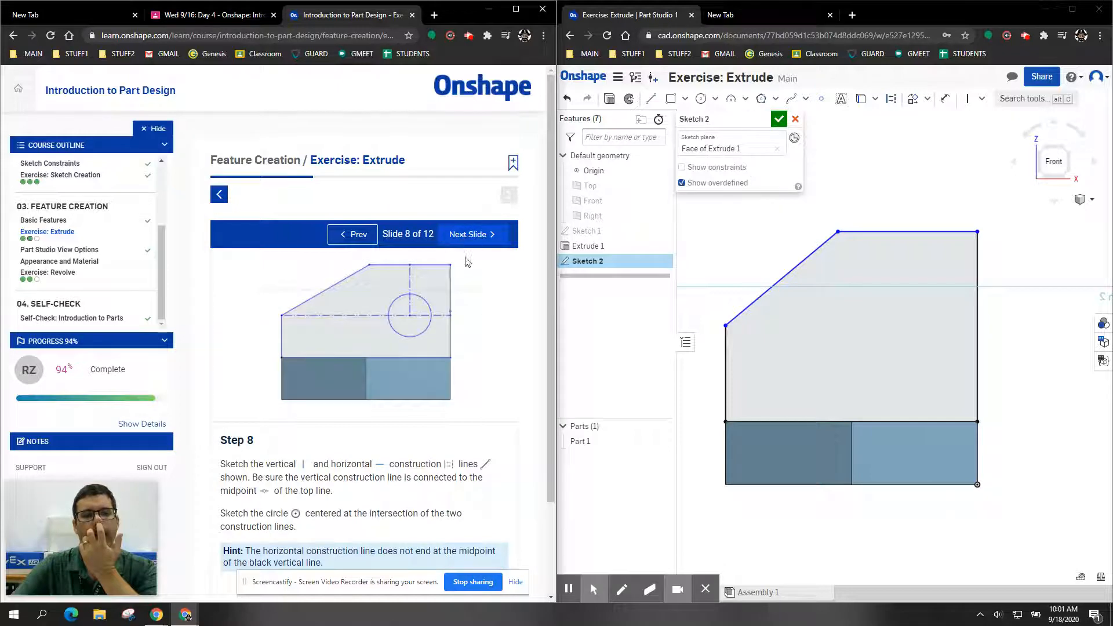
left_click(890, 100)
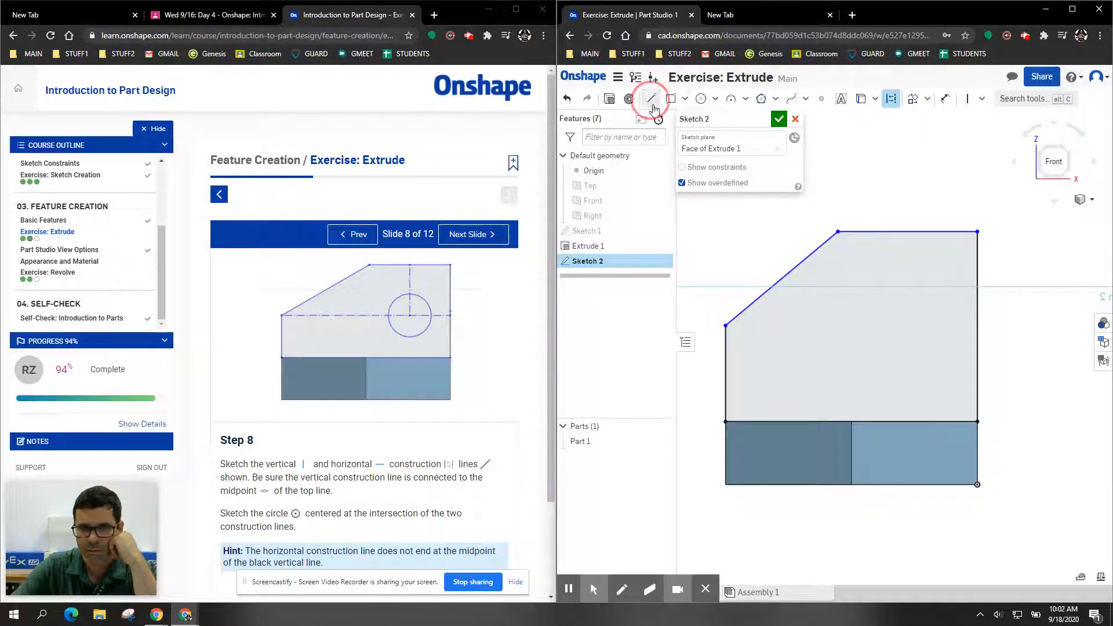
left_click(651, 98)
left_click(725, 326)
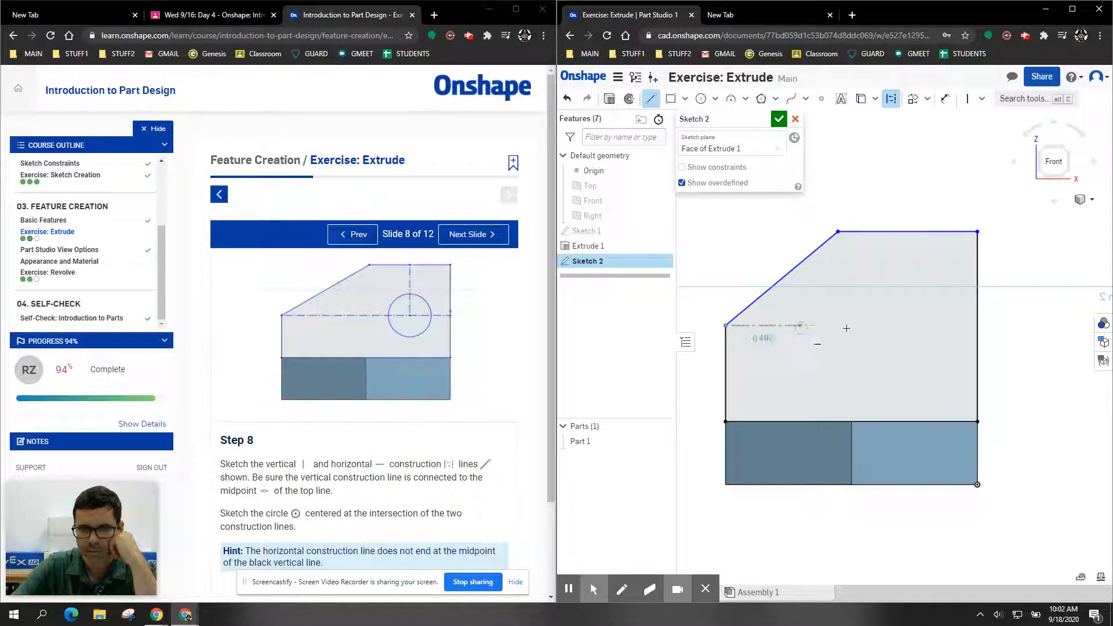
left_click(978, 326)
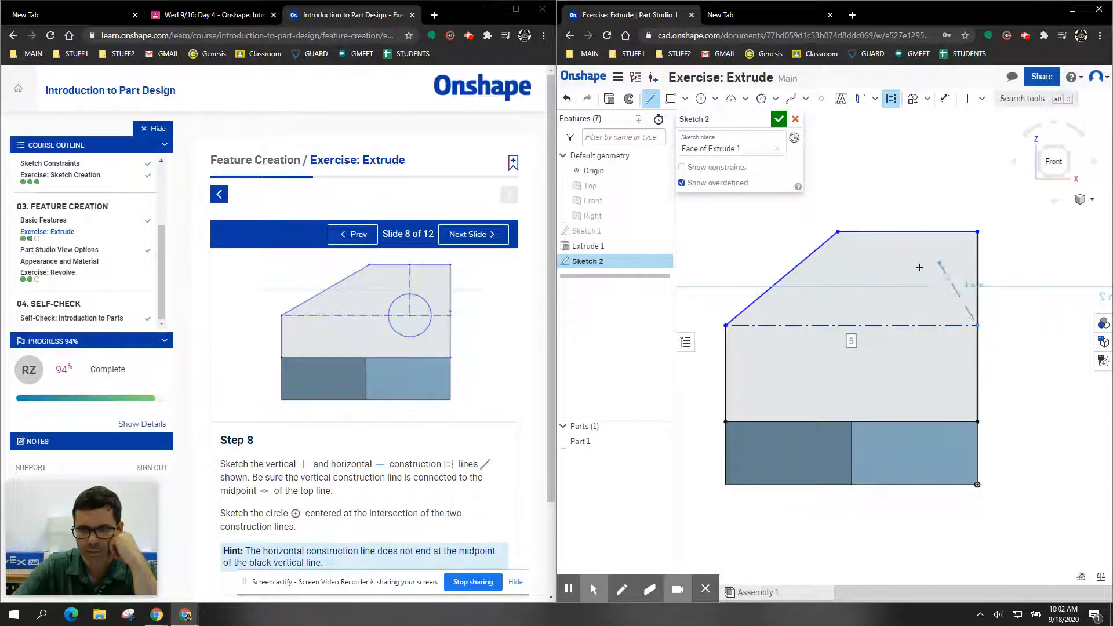
right_click(942, 277)
left_click(965, 284)
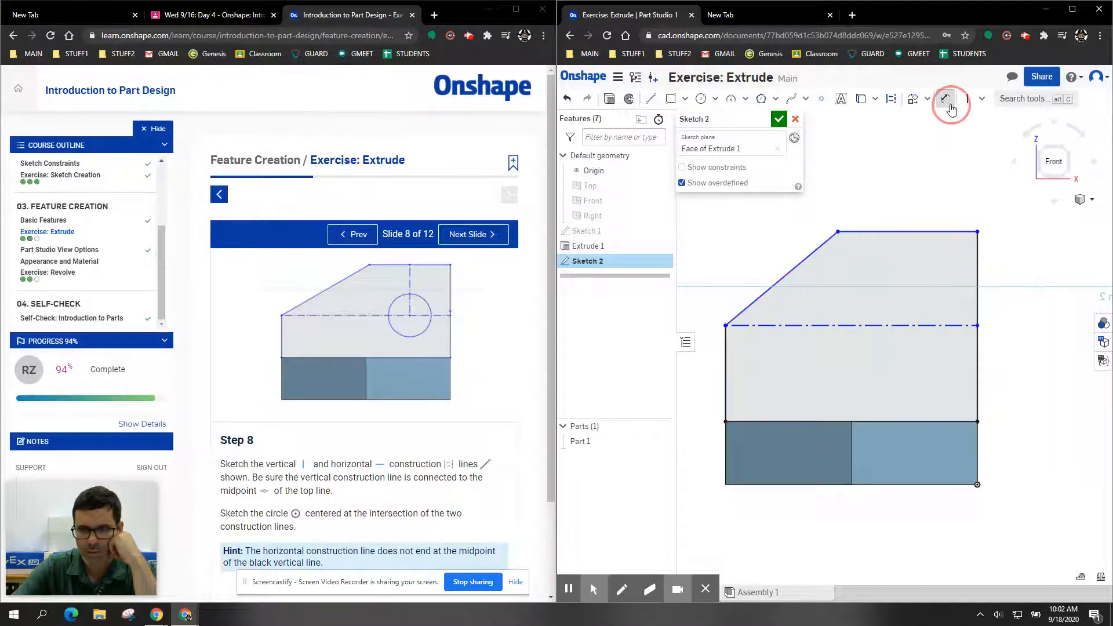
Sketch a vertical construction line from the horizontal construction line up to the middle of the profile's top line
left_click(891, 99)
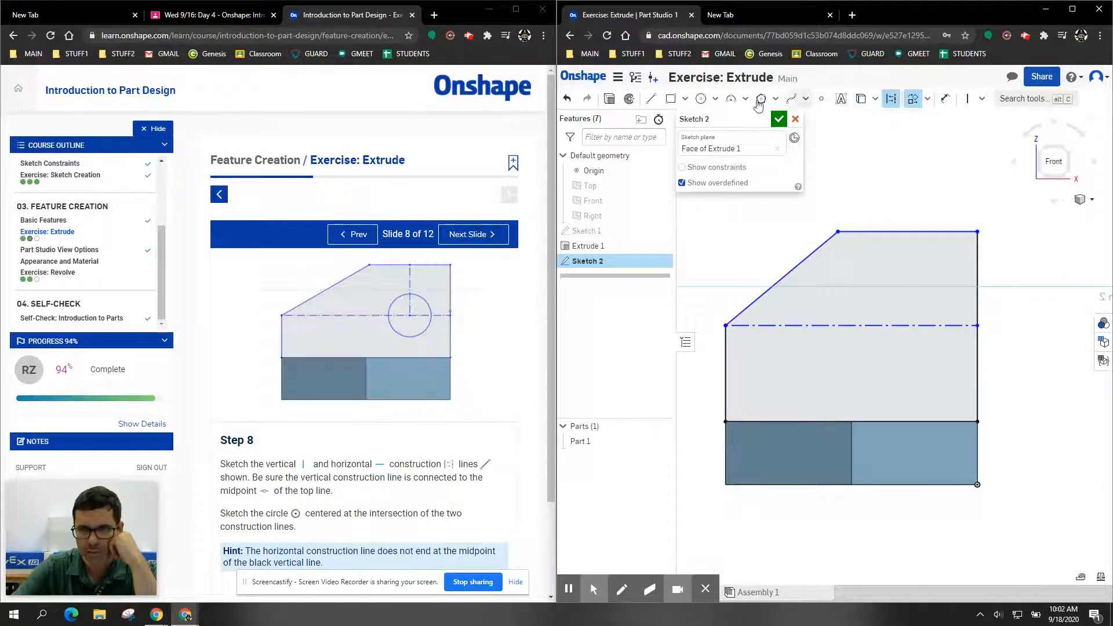
left_click(651, 99)
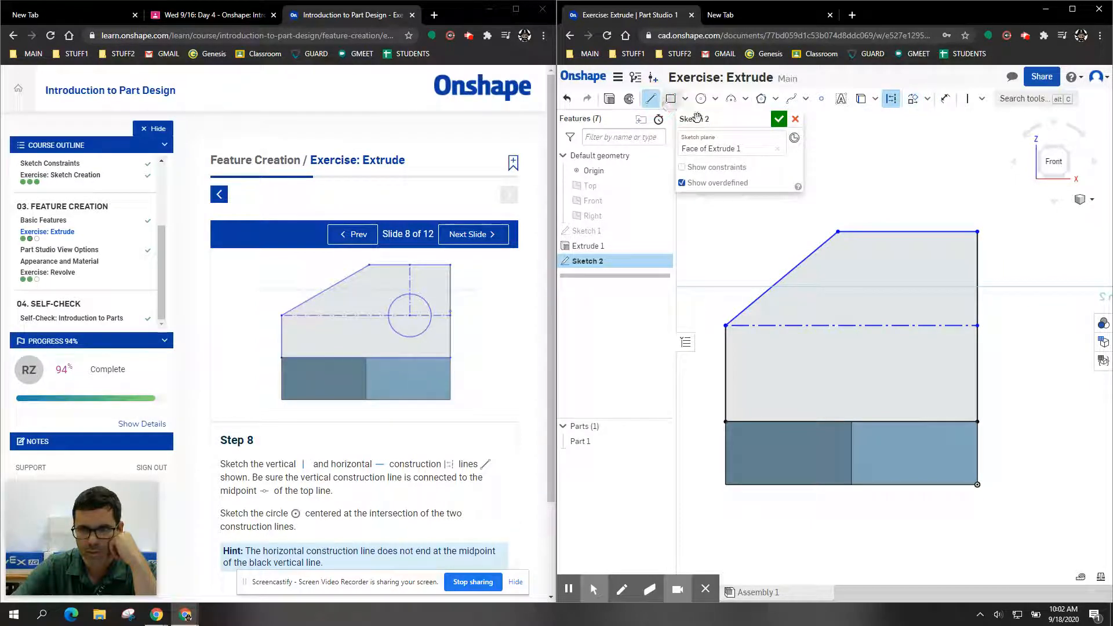
left_click(907, 325)
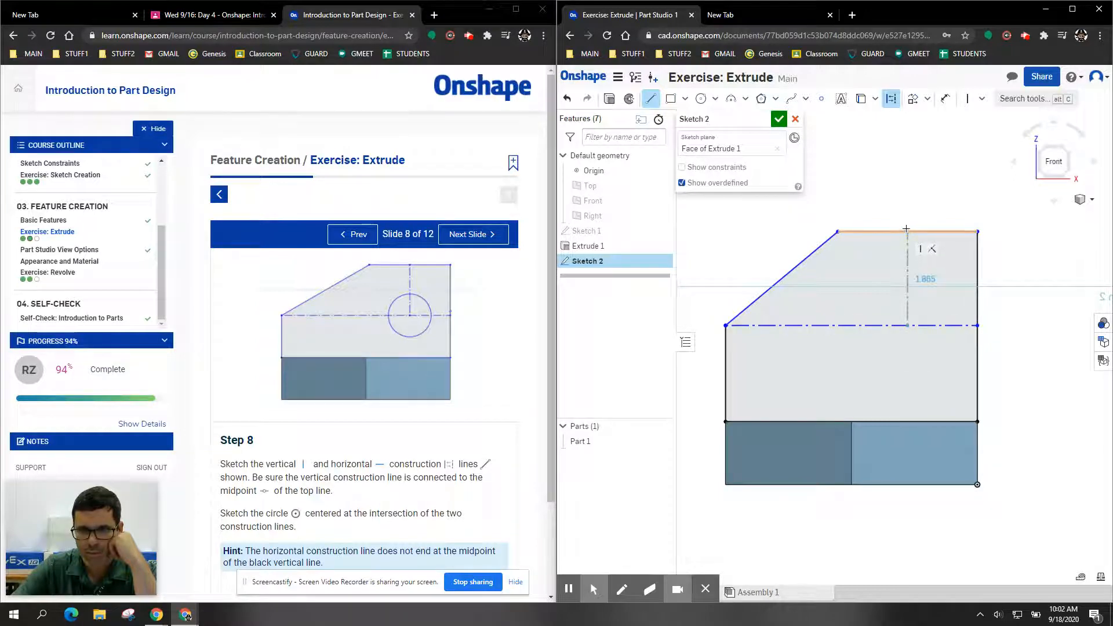
left_click(907, 231)
right_click(929, 183)
left_click(955, 192)
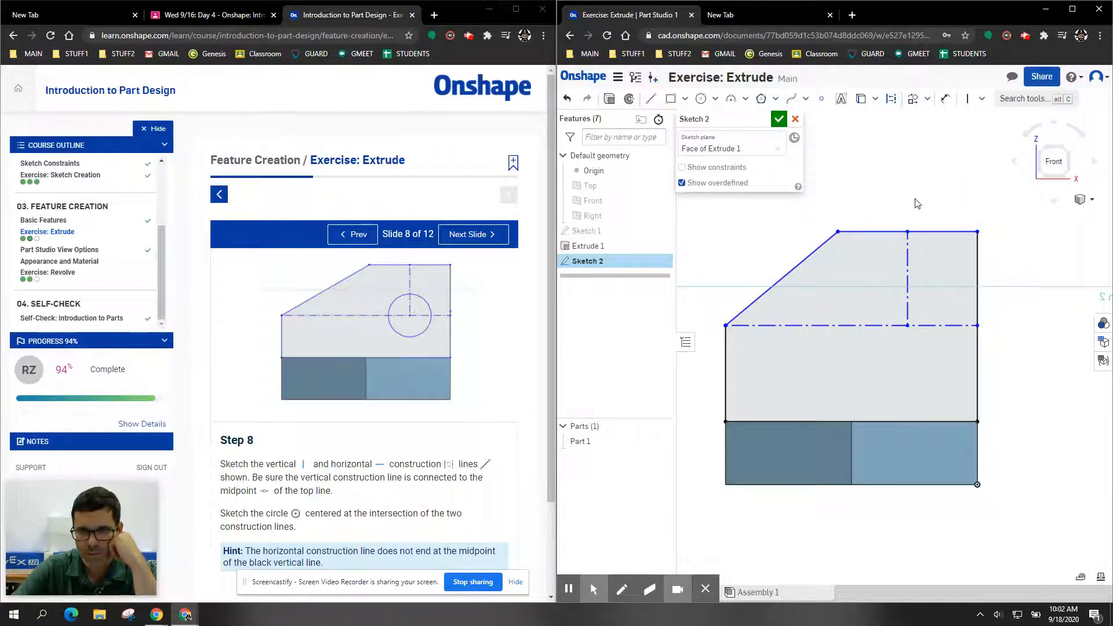
Sketch a circle about 1.73 in in diameter centered at the intersection of the two construction lines
left_click(701, 98)
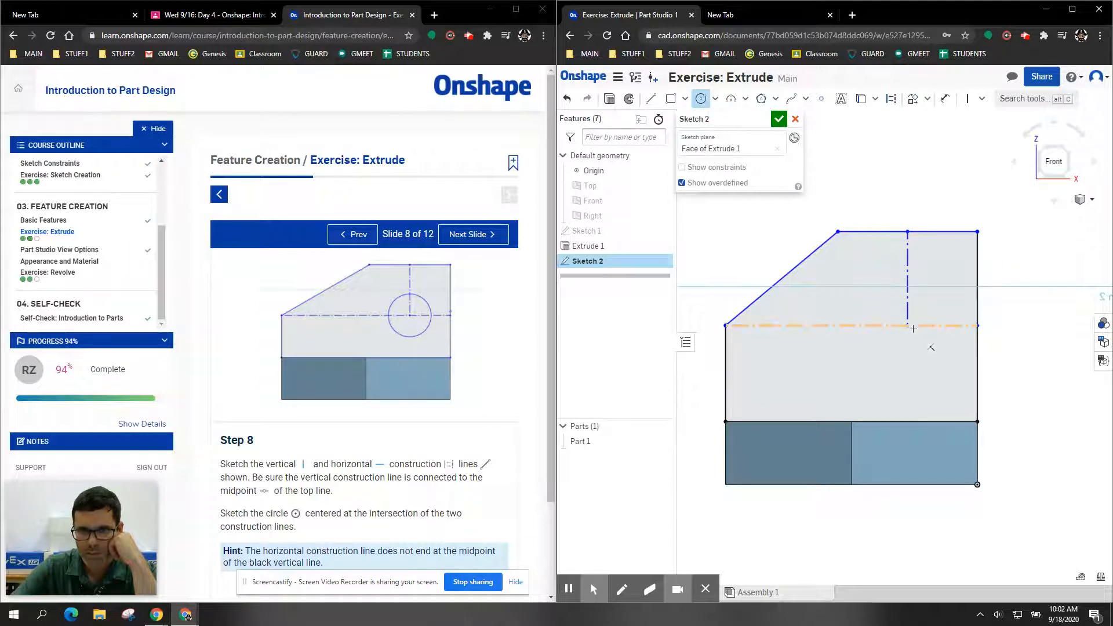
left_click(909, 326)
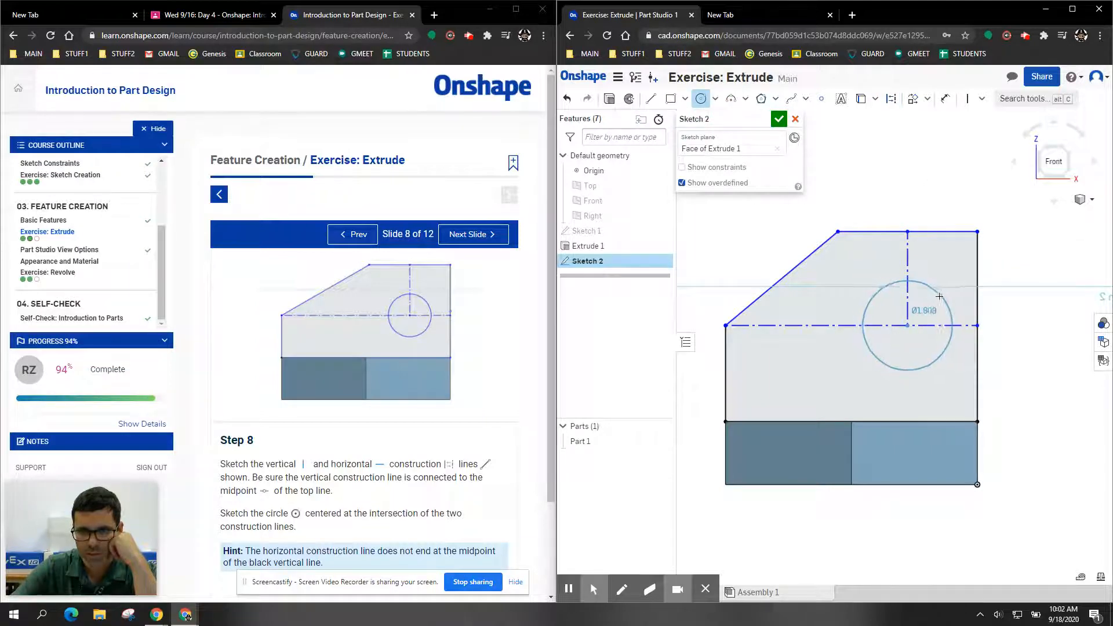
left_click(940, 303)
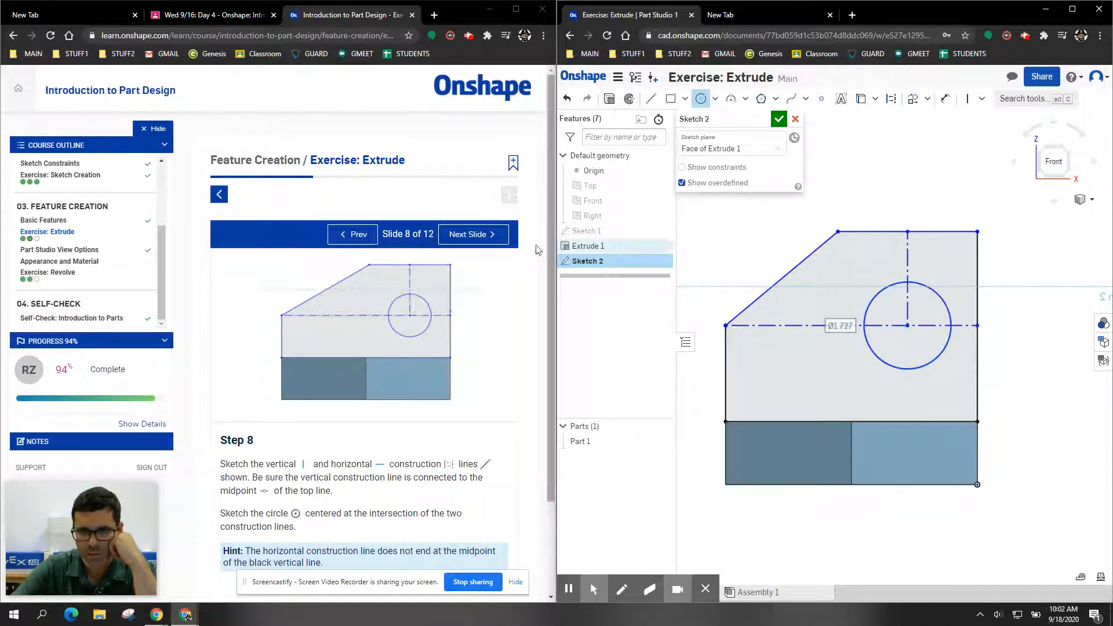
Advance the exercise to slide 9 and turn on the display of constraints in the second sketch
left_click(485, 239)
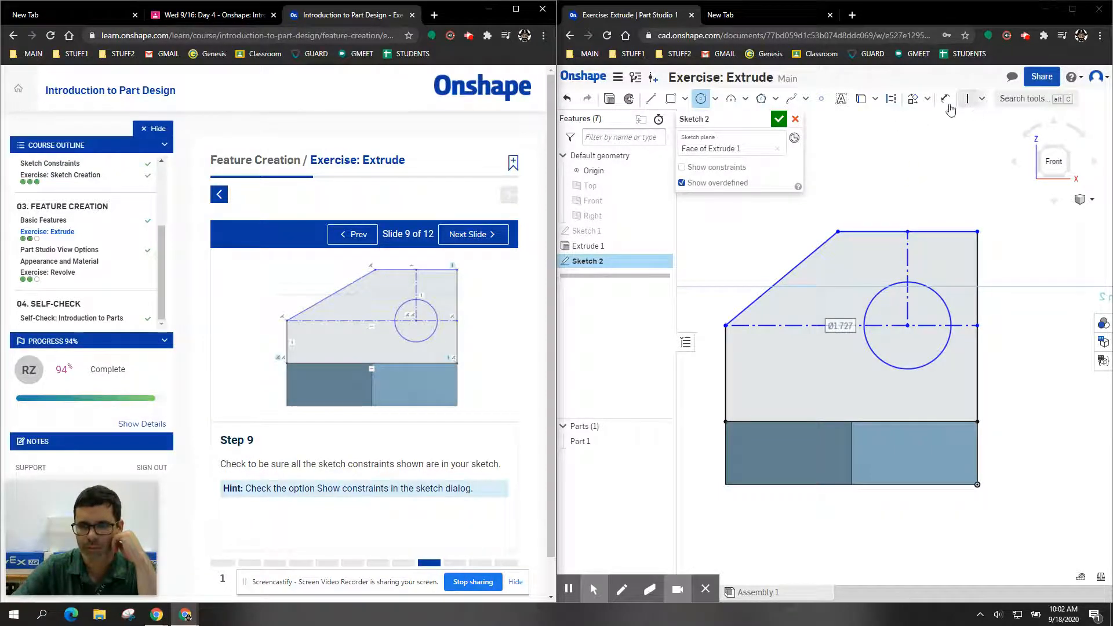
left_click(683, 167)
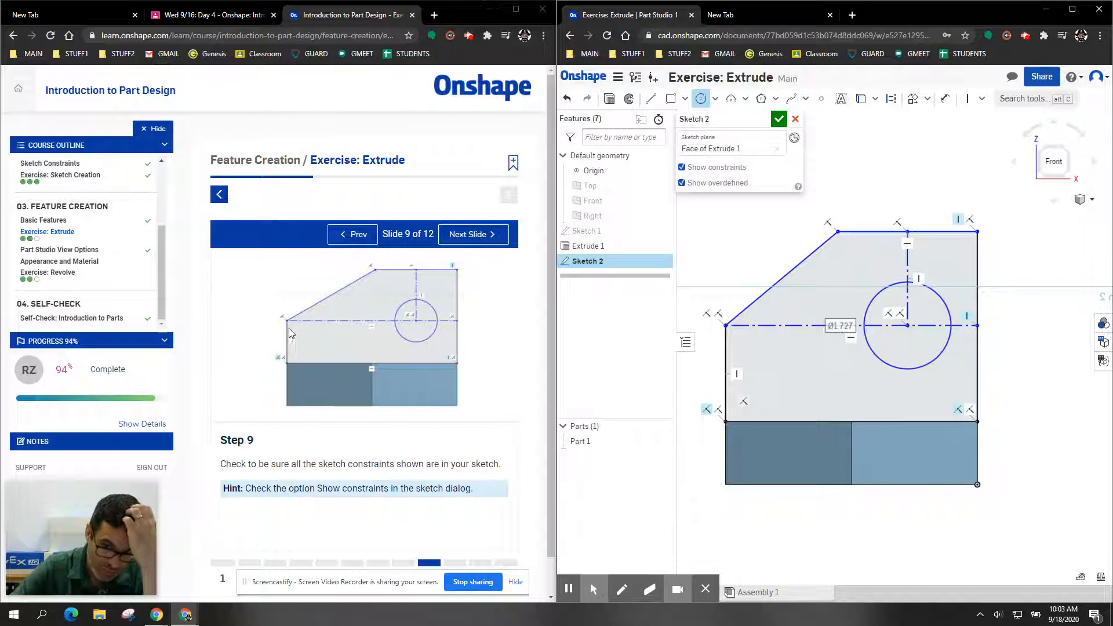
Advance the exercise to slide 10 and dimension the circle's diameter as 1.25 in
left_click(497, 232)
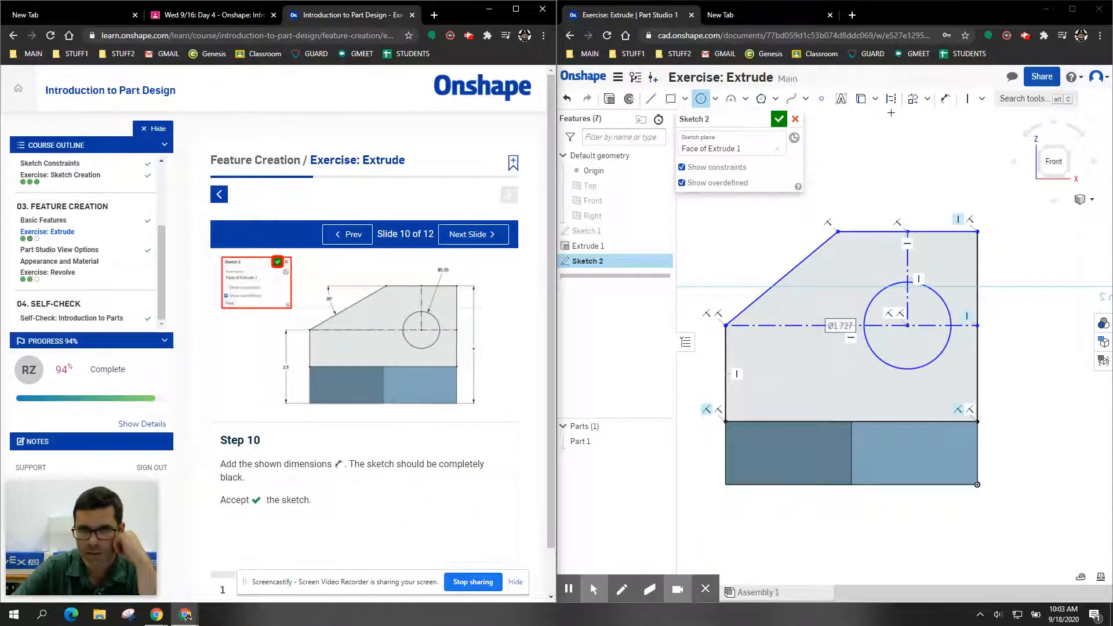
left_click(946, 98)
left_click(940, 294)
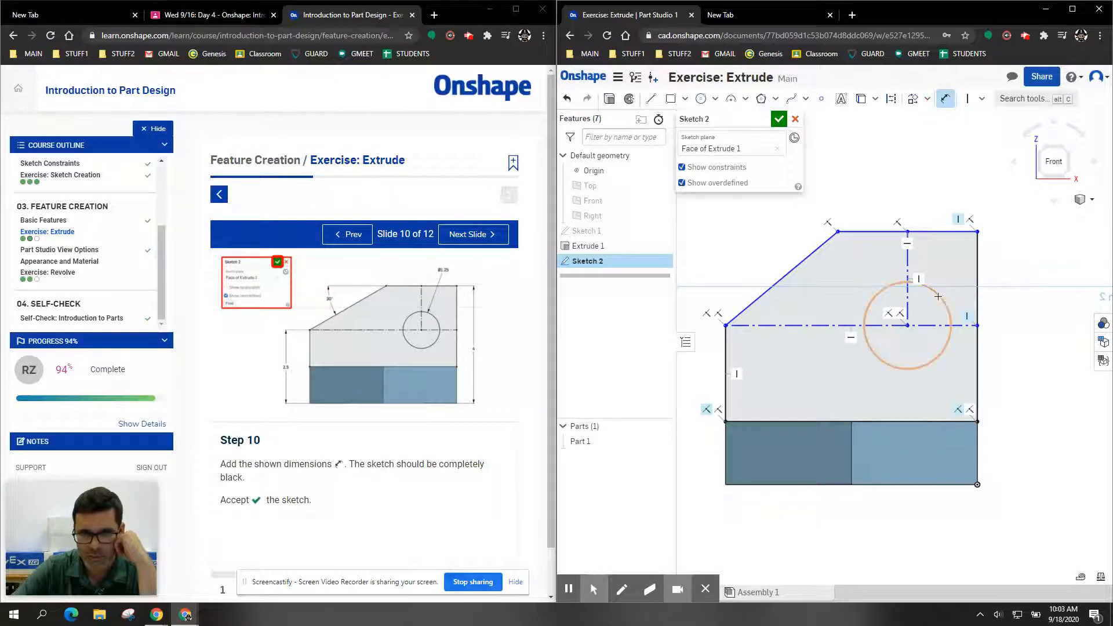
left_click(936, 191)
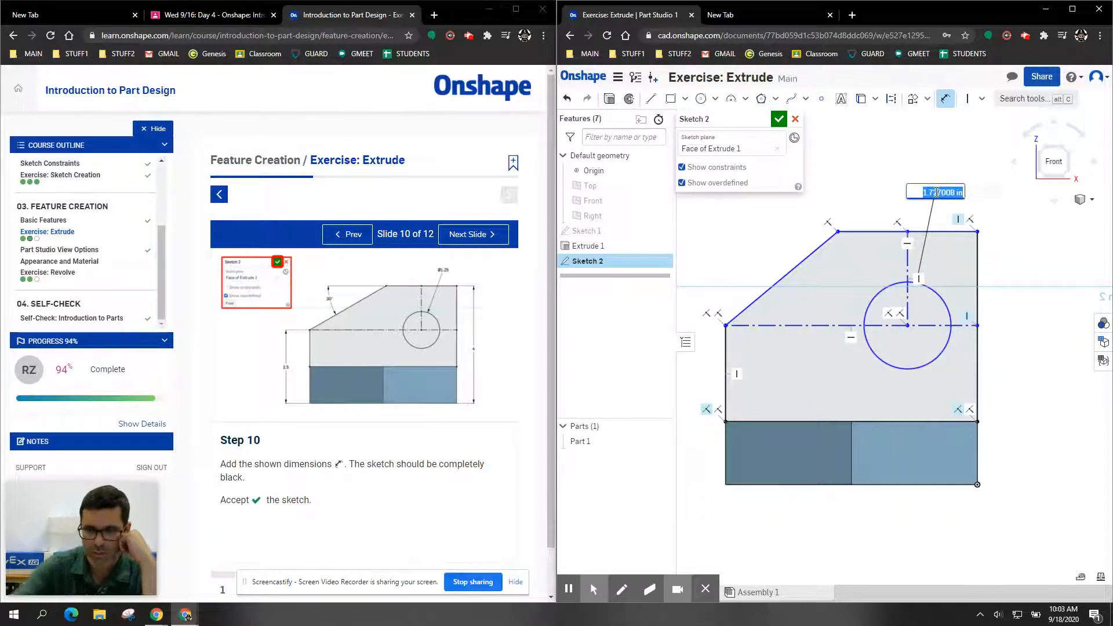
type("1.25")
key("Return")
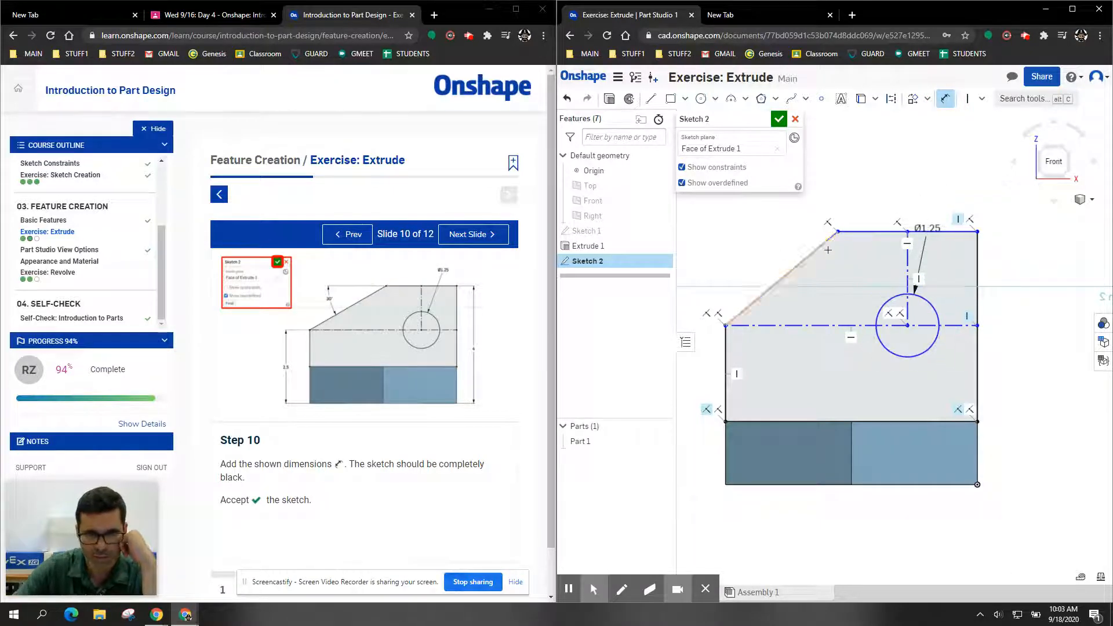
left_click(811, 255)
left_click(866, 228)
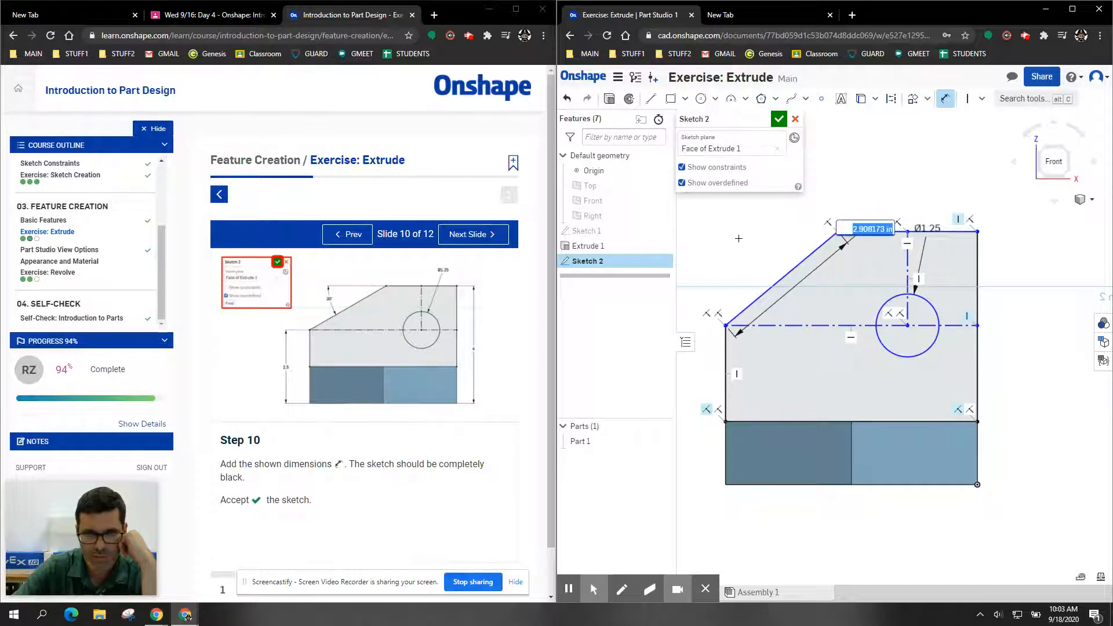
key("Return")
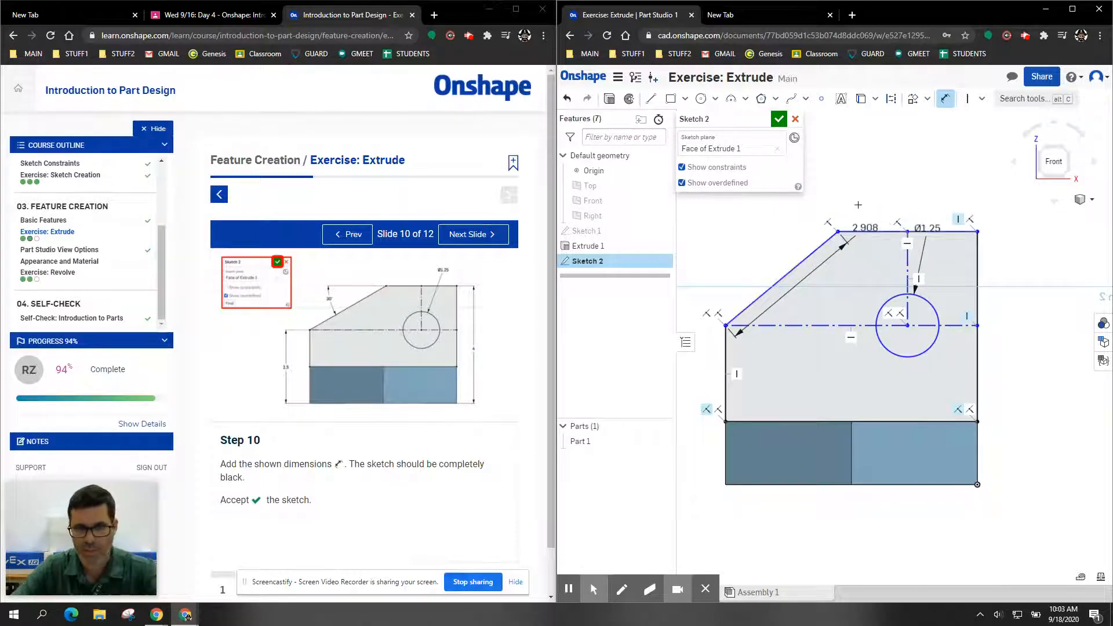
key("Escape")
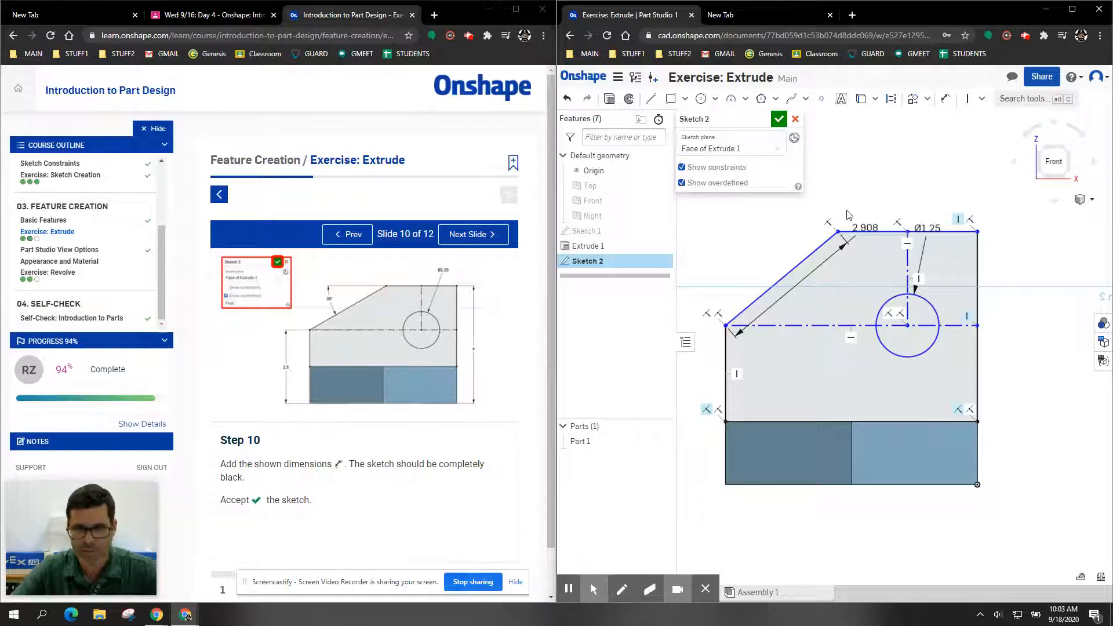
key("ctrl+z")
Dimension the angle between the sloped line and the profile's top line as 30 degrees
left_click(945, 99)
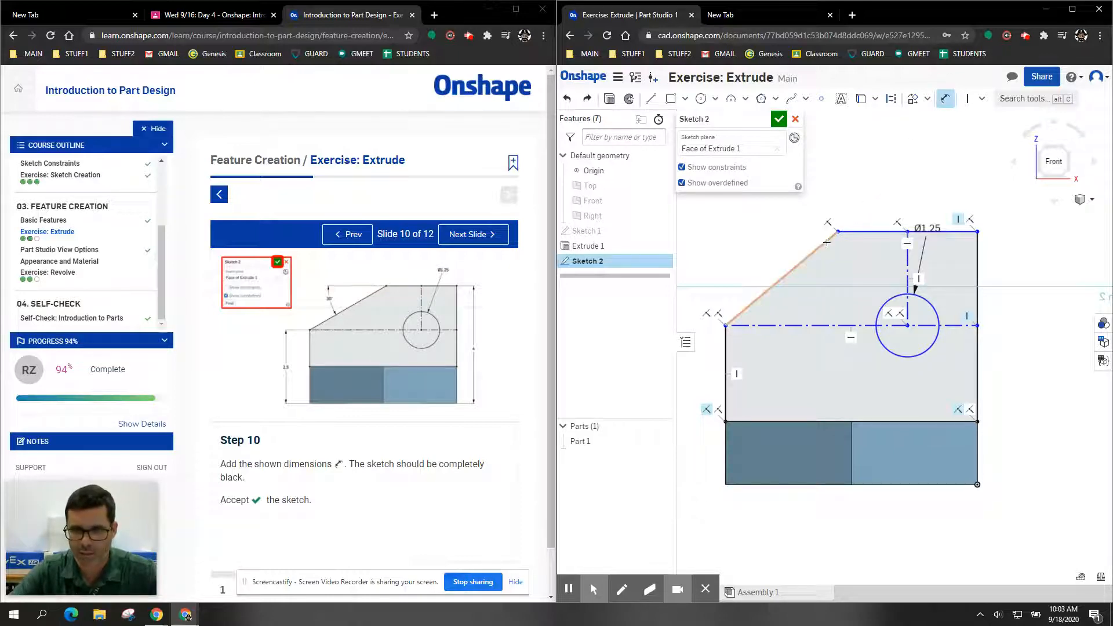
left_click(724, 238)
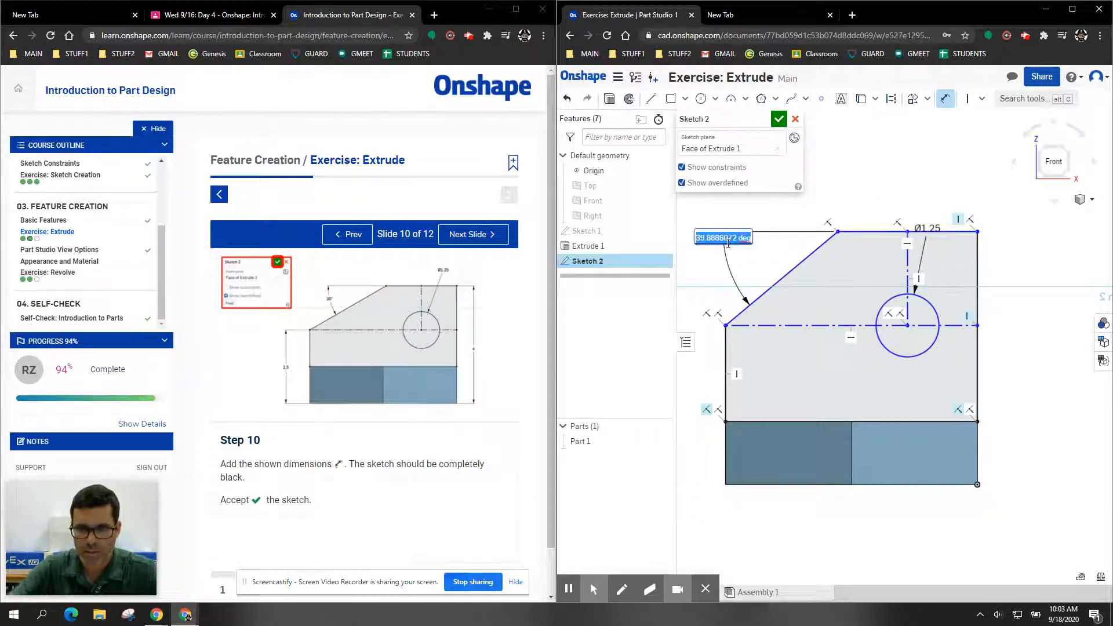
type("30")
key("Return")
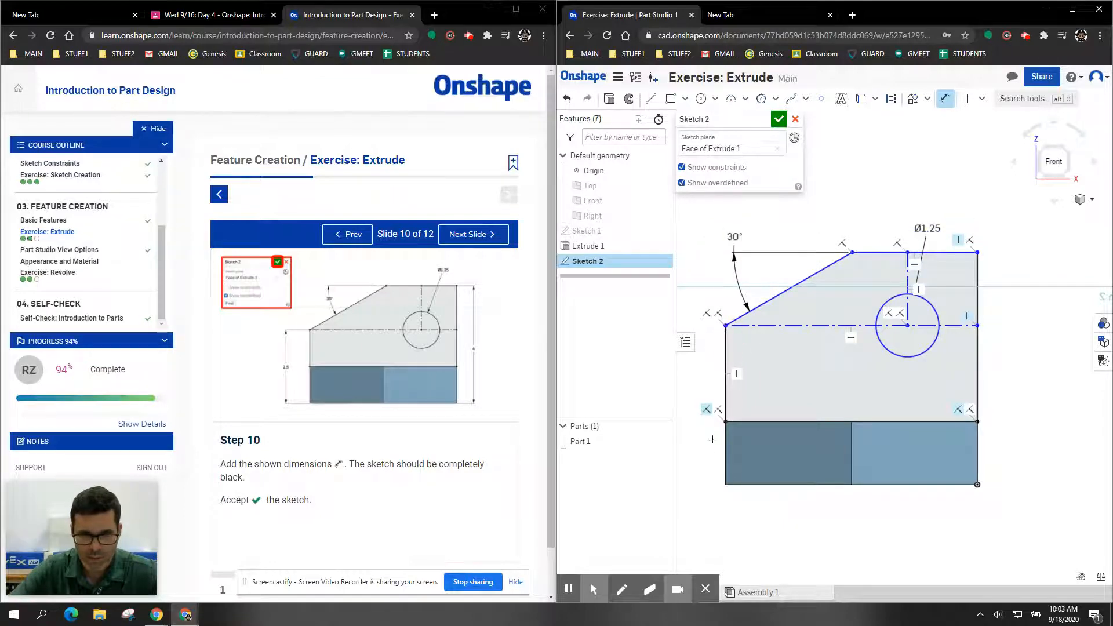
Dimension the height from the base's lower-left corner to the sloped line's lower end as 2.5 in
left_click(725, 484)
left_click(689, 443)
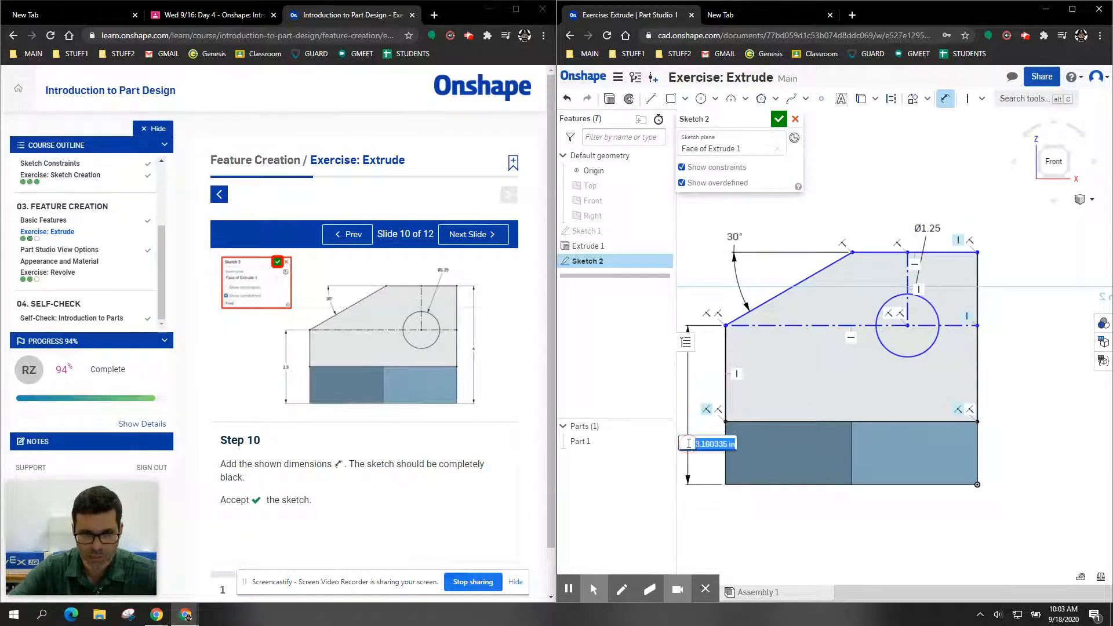
type("2.5")
key("Return")
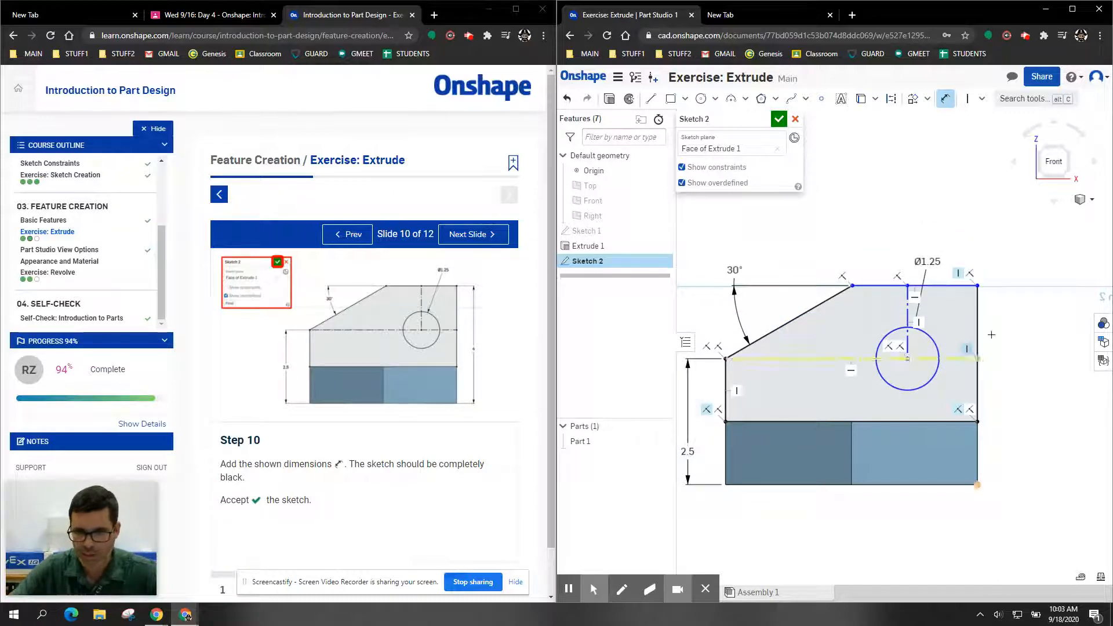
Dimension the overall height from the base's lower-right corner to the profile's top-right corner as 4 in
left_click(980, 285)
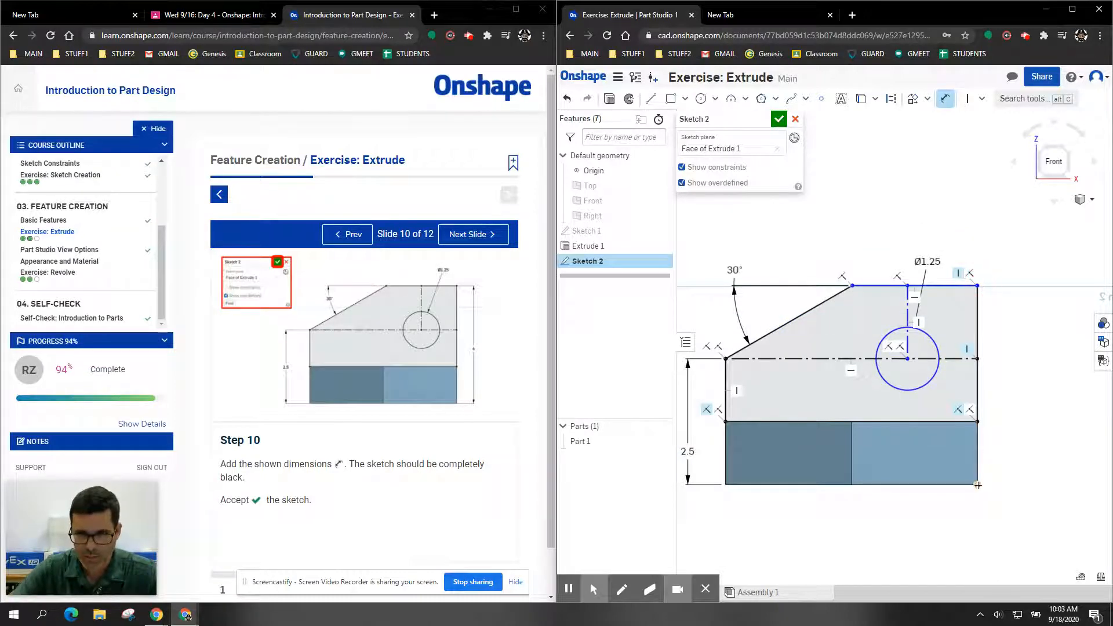
left_click(979, 485)
left_click(1039, 380)
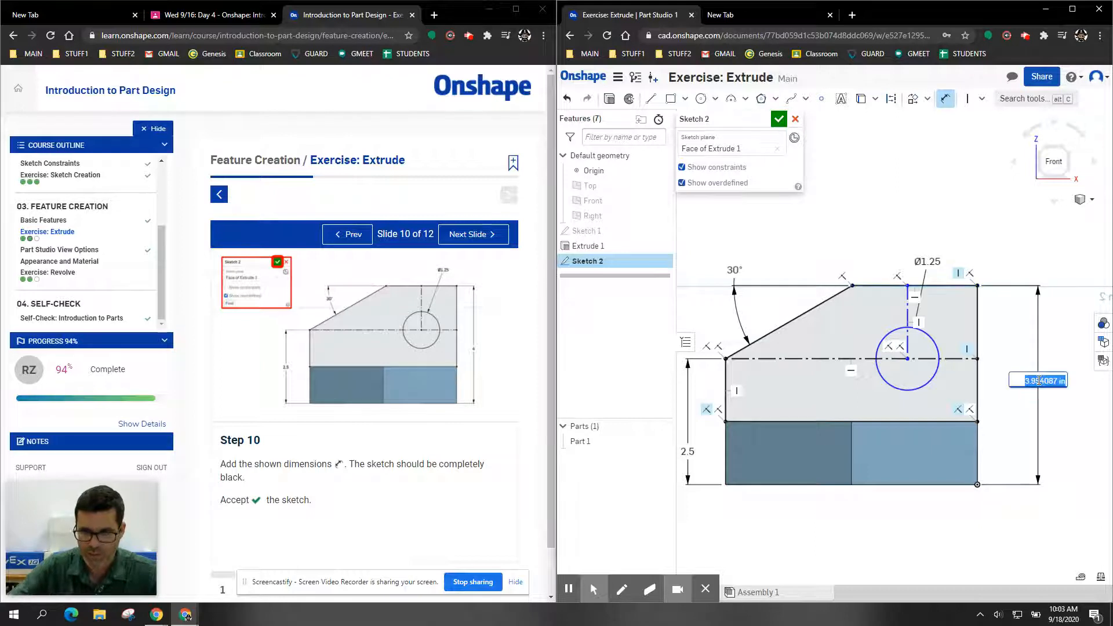
type("4")
key("Return")
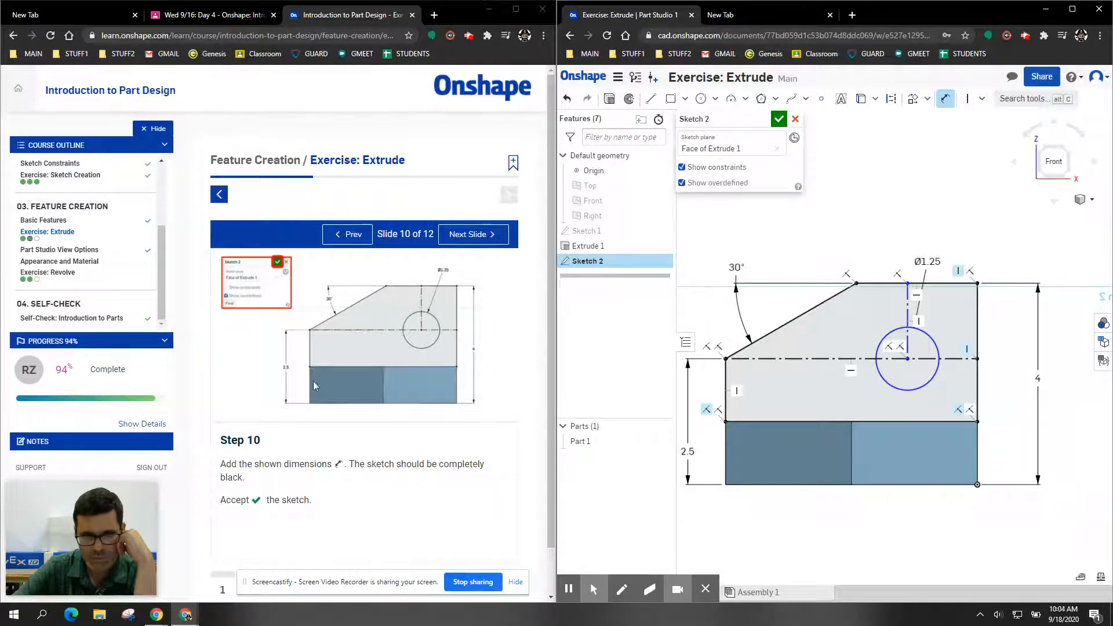
Recheck the constraints on slide 9 and try a Midpoint constraint between the profile's right edge and the horizontal construction line's end
left_click(348, 235)
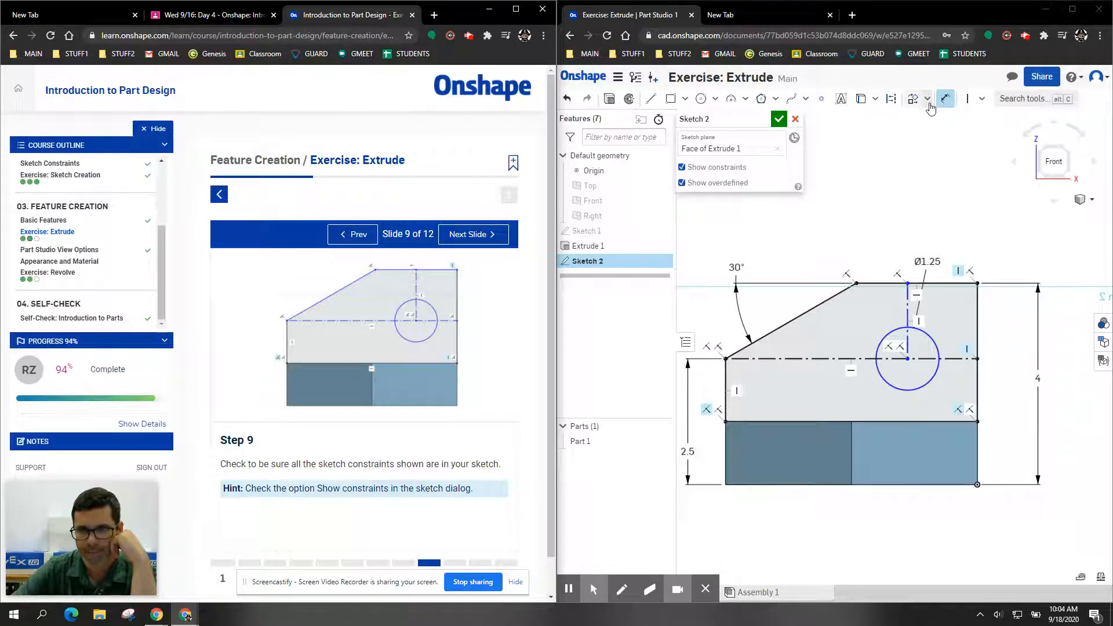
left_click(982, 99)
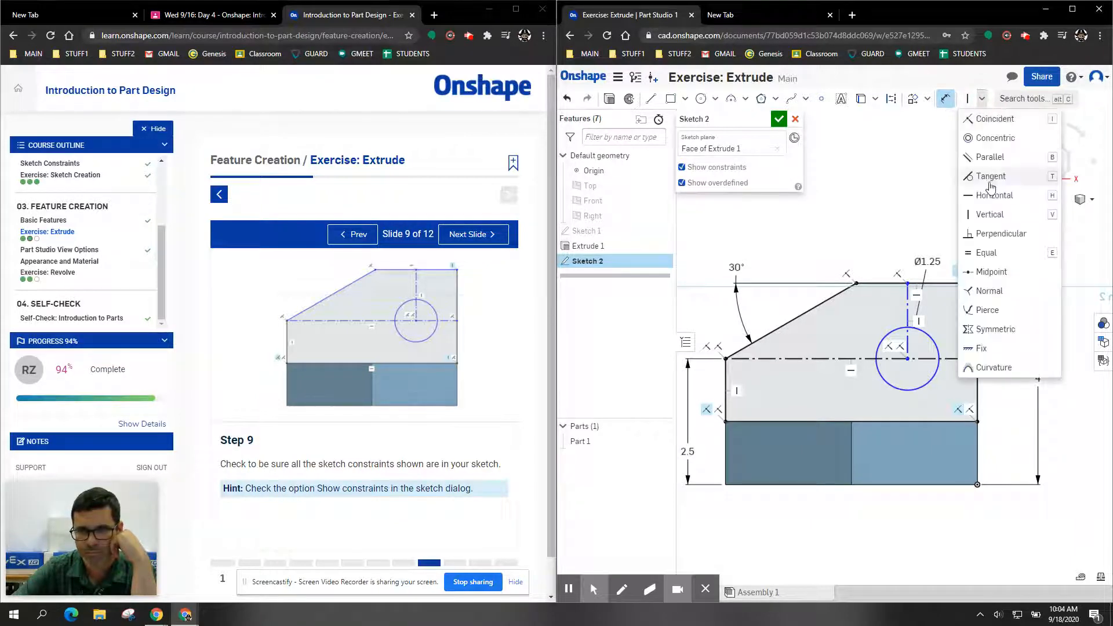
left_click(992, 272)
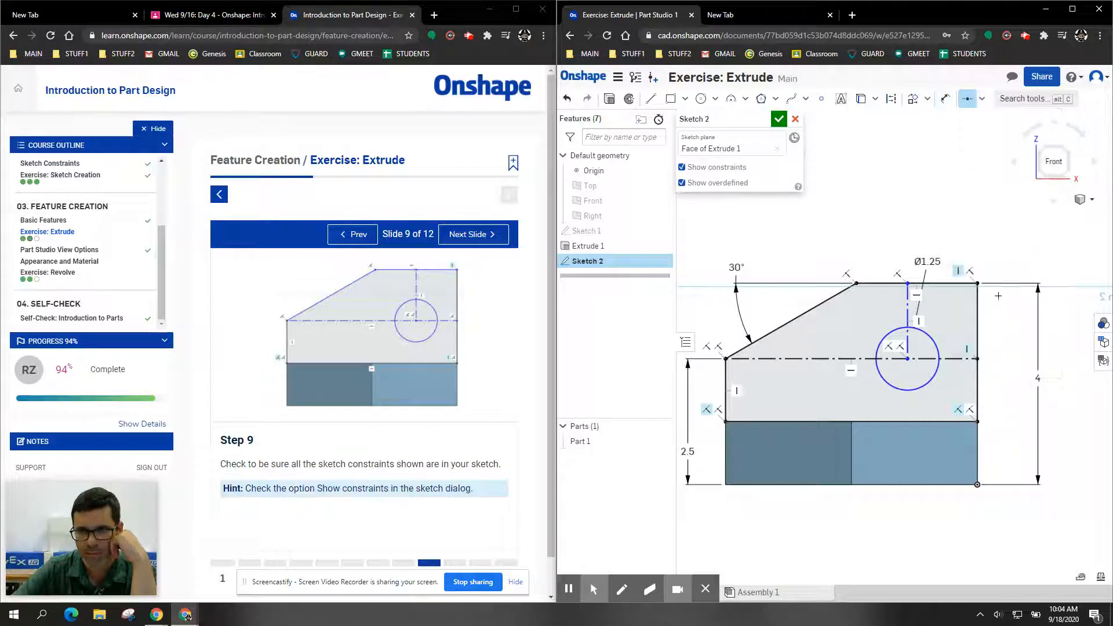
left_click(977, 335)
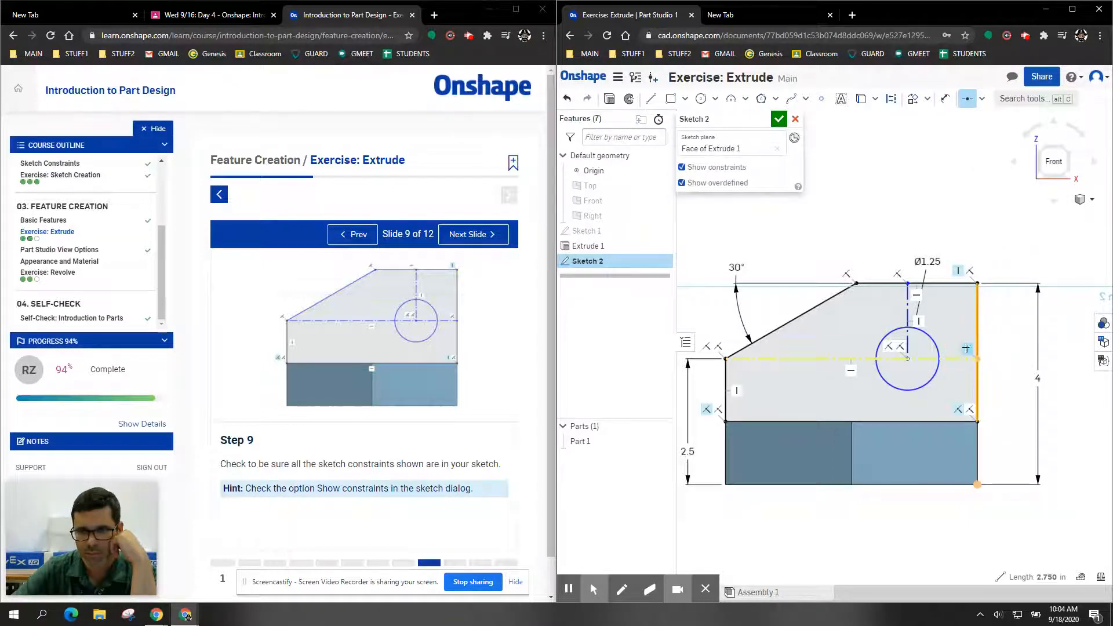
left_click(977, 348)
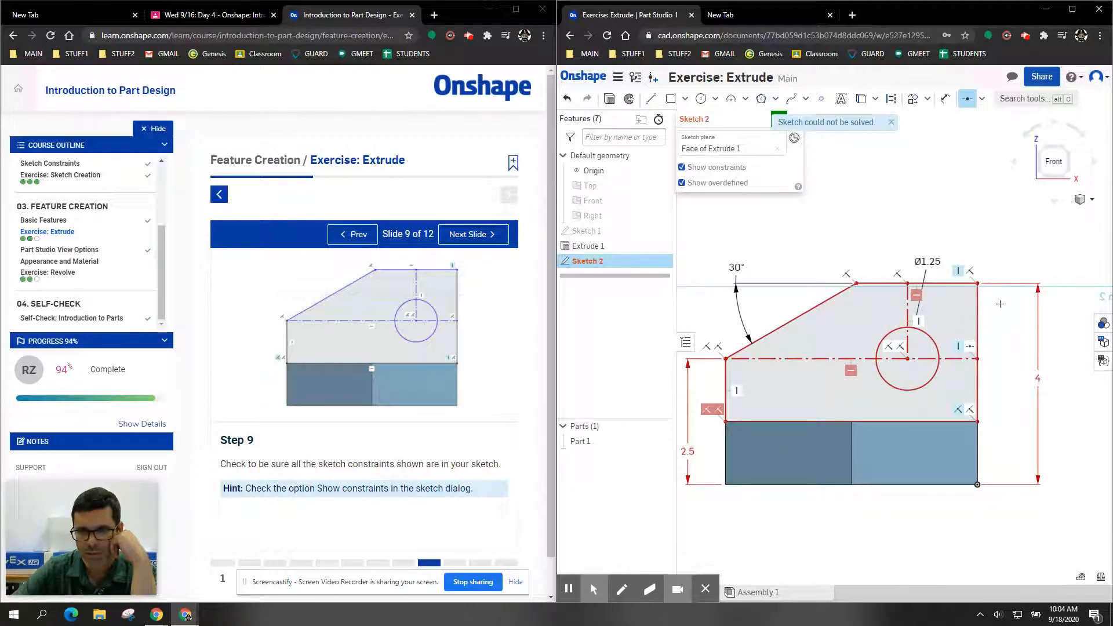
left_click(957, 247)
right_click(956, 243)
left_click(997, 249)
left_click(729, 185)
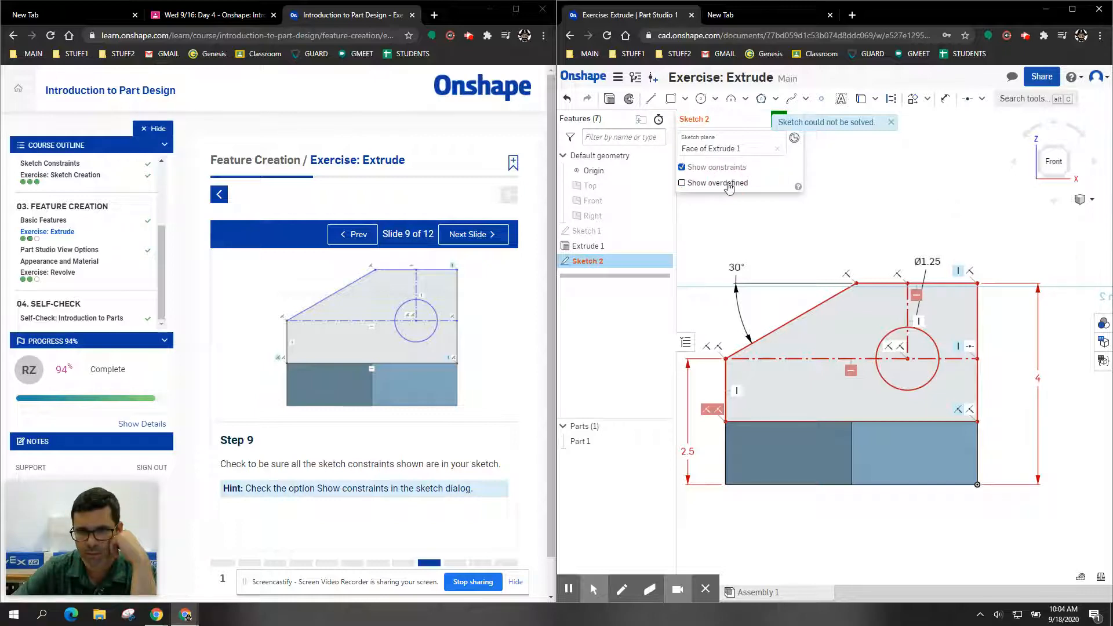
left_click(891, 123)
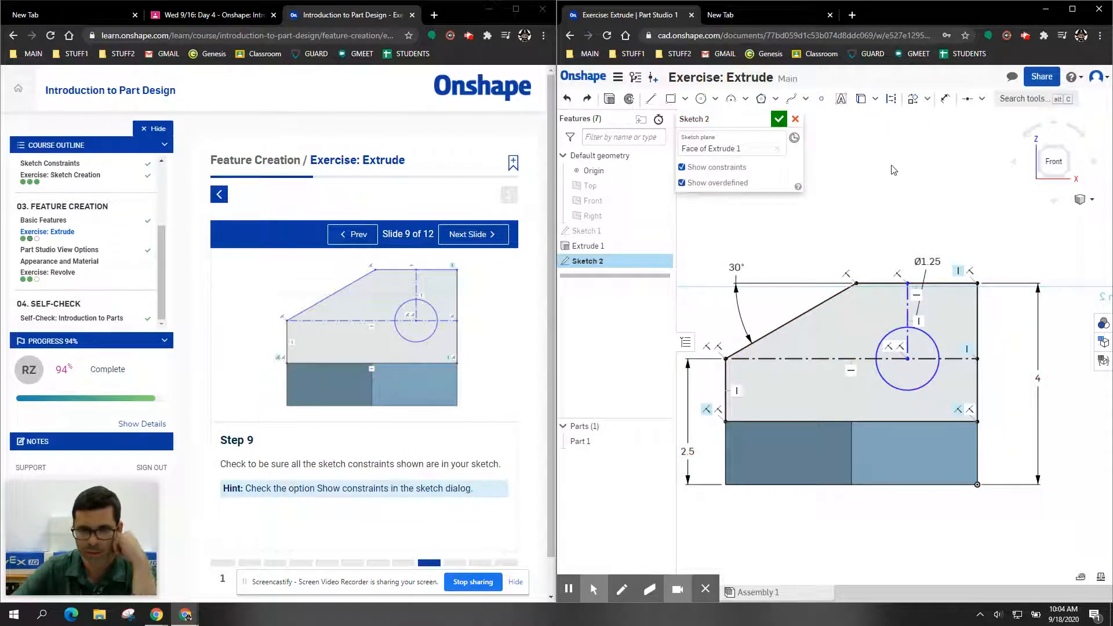
left_click(473, 235)
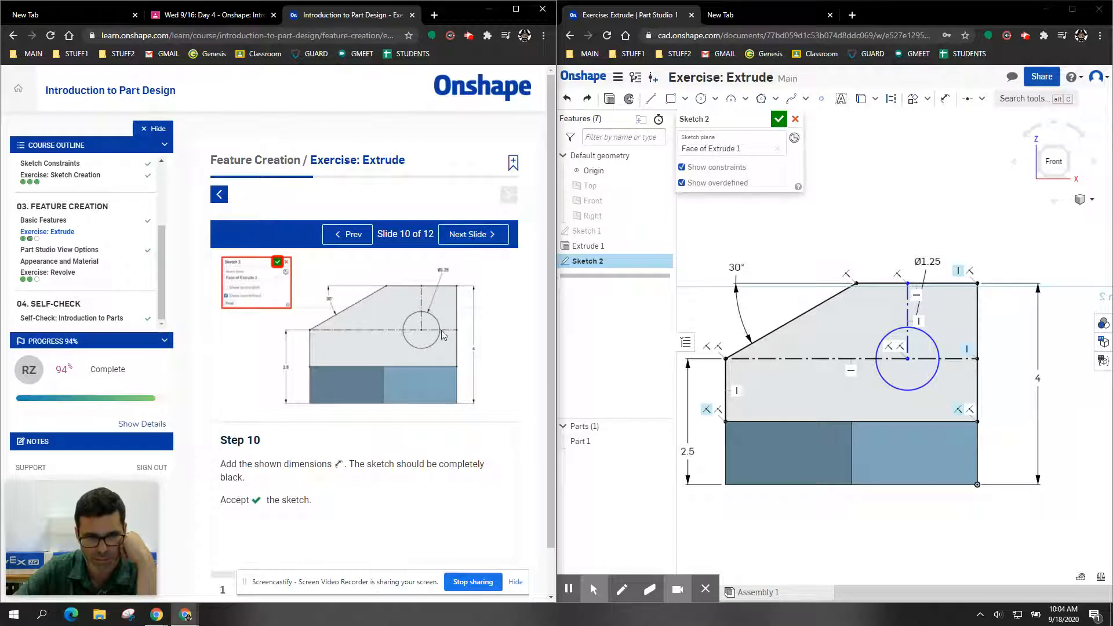
Advance the exercise to slide 11 and accept the second sketch
left_click(473, 237)
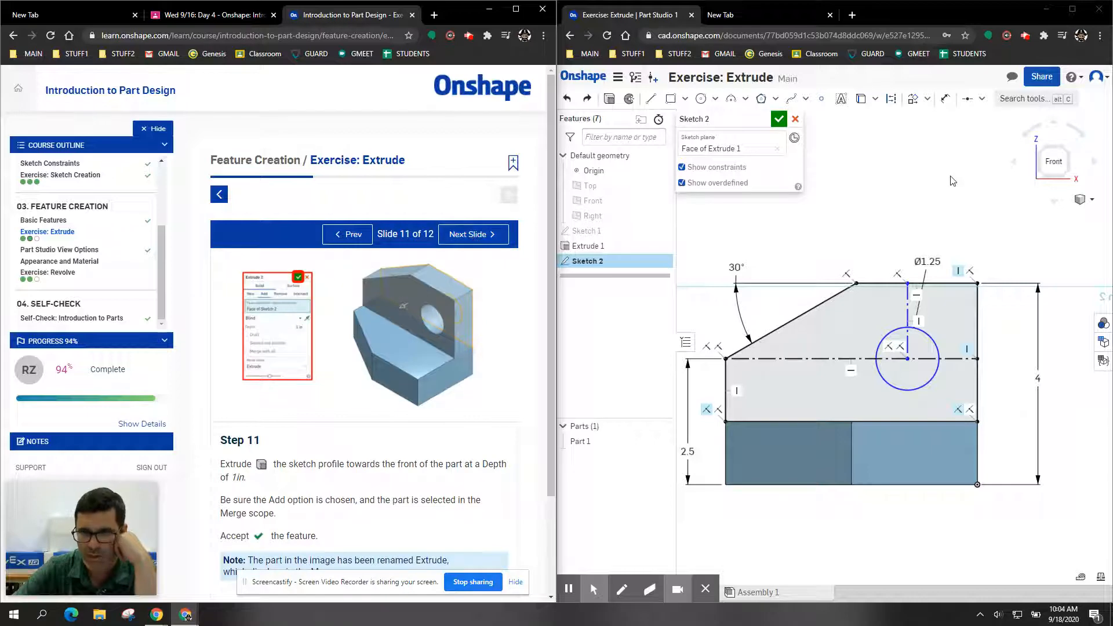
left_click(781, 121)
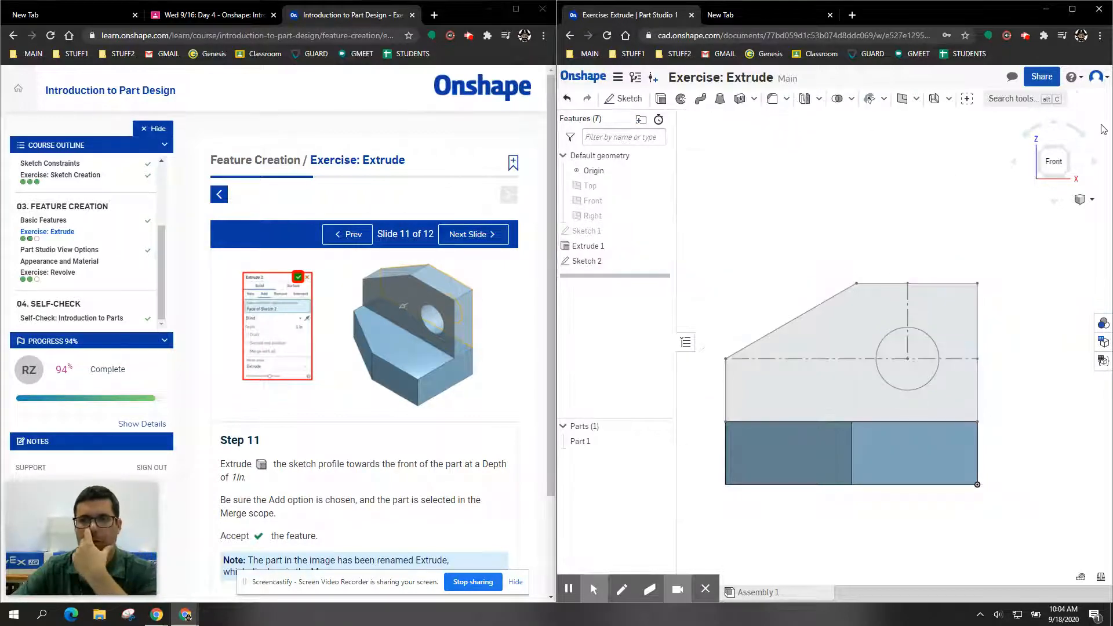
Extrude the second sketch's profile around the hole 1 in towards the front, using the Add option to merge it with Part 1
left_click(1072, 153)
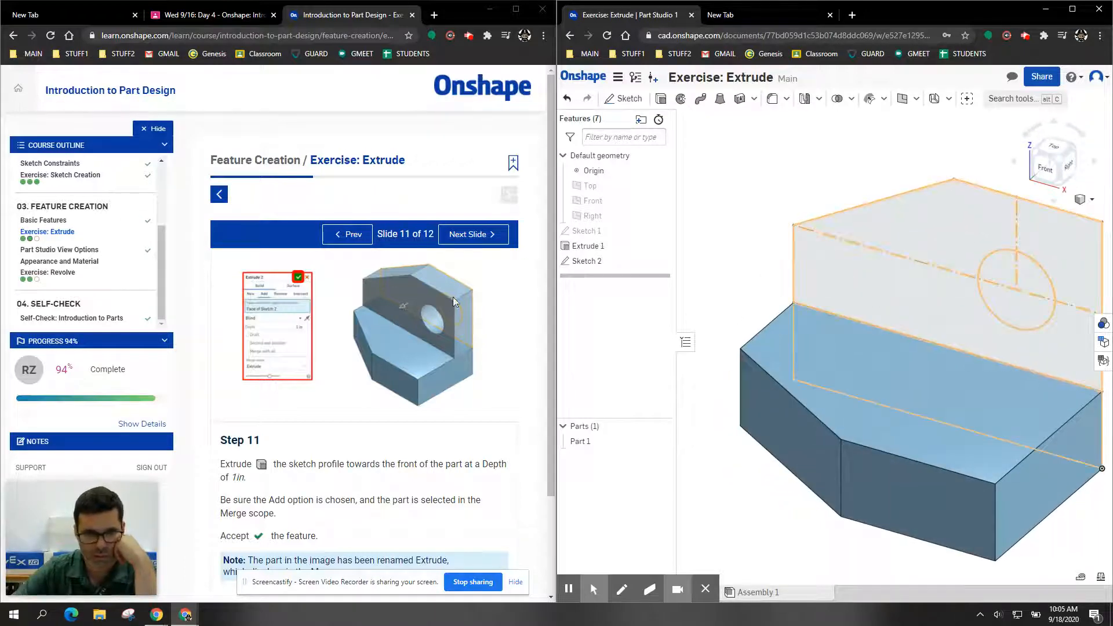
left_click(661, 99)
left_click(919, 277)
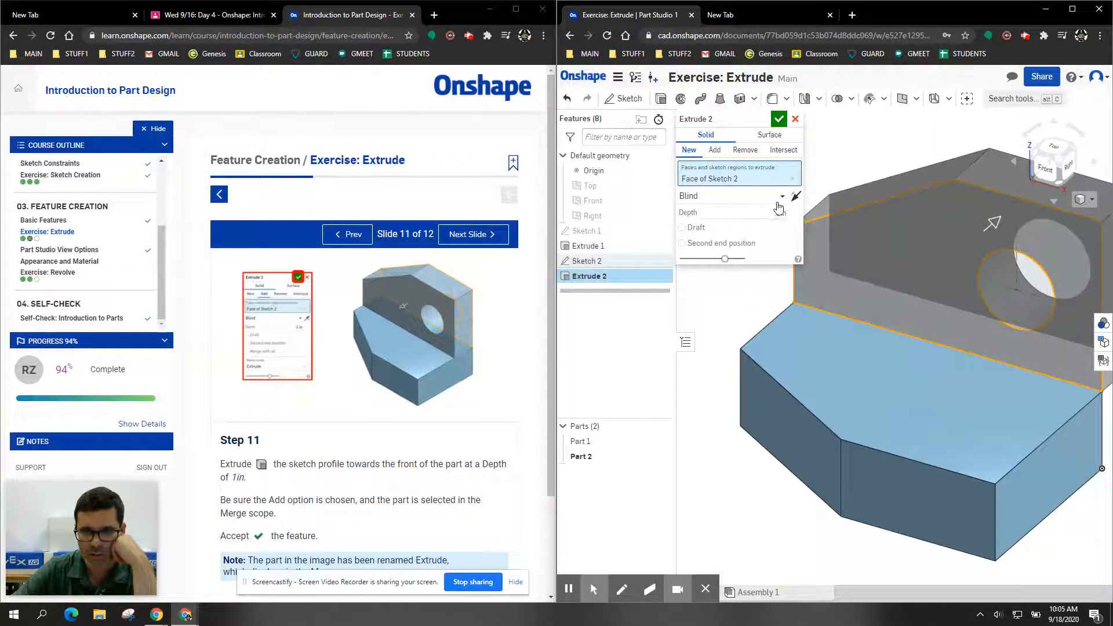
left_click(797, 197)
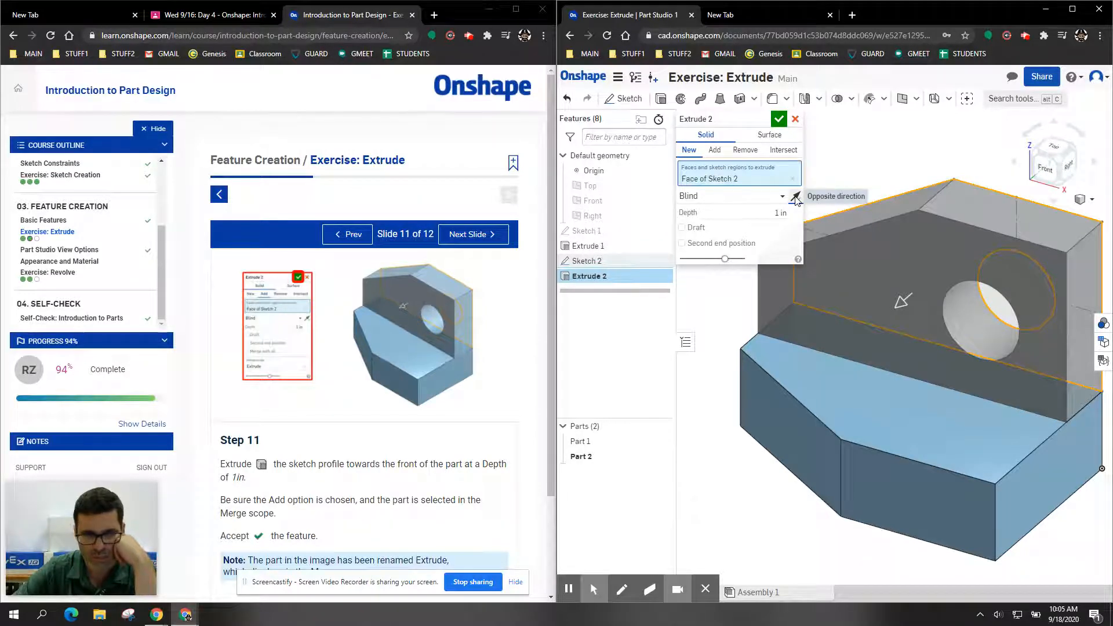
scroll(411, 451, "down", 2)
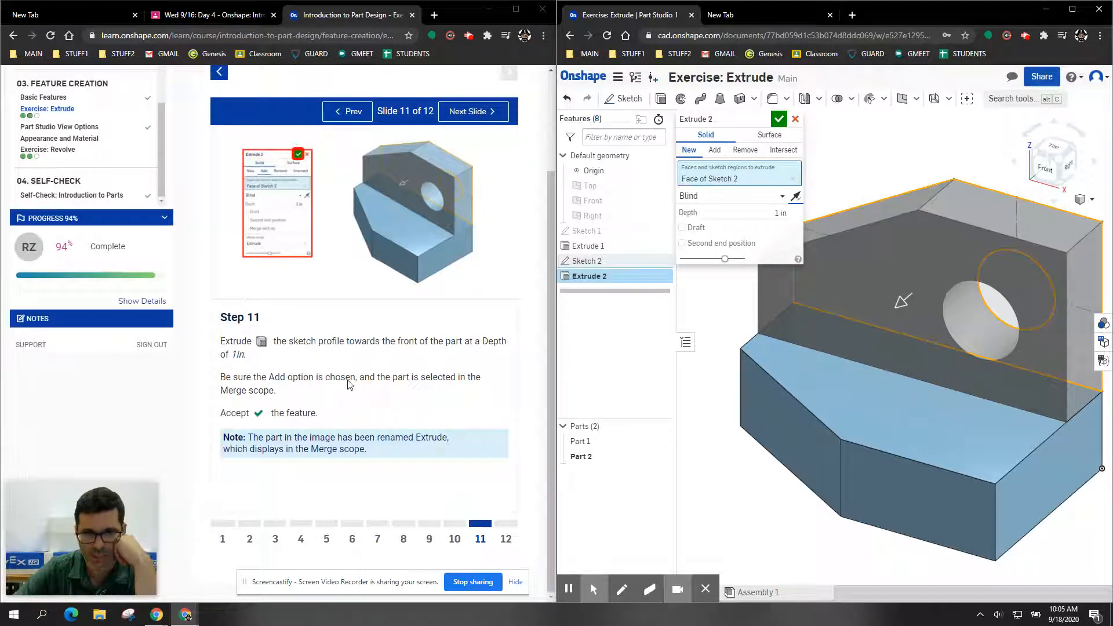
left_click(714, 151)
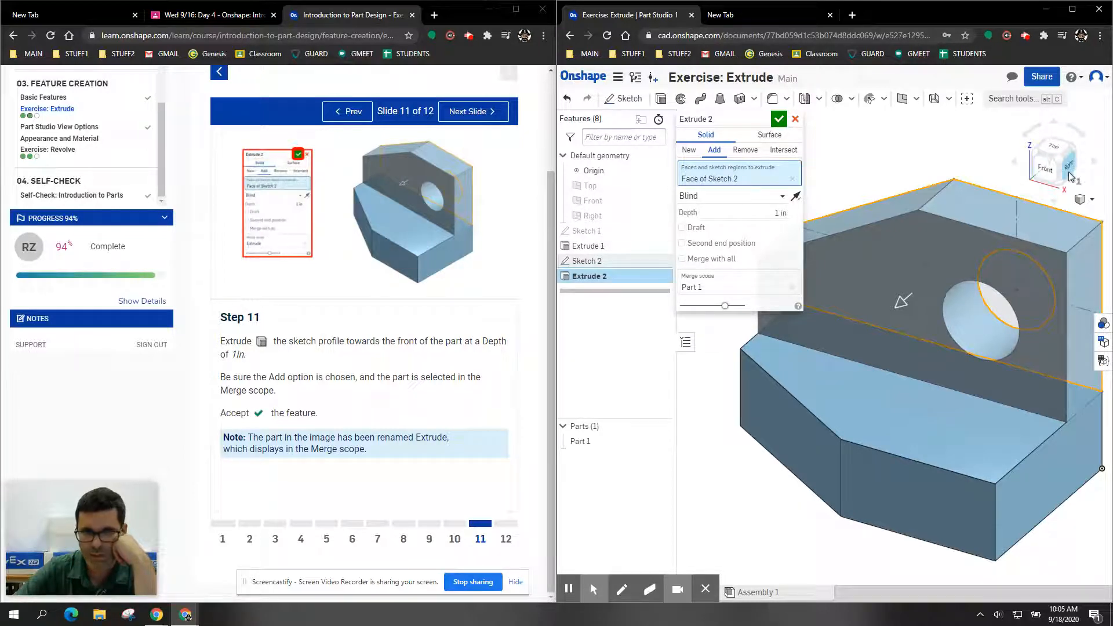
left_click(779, 119)
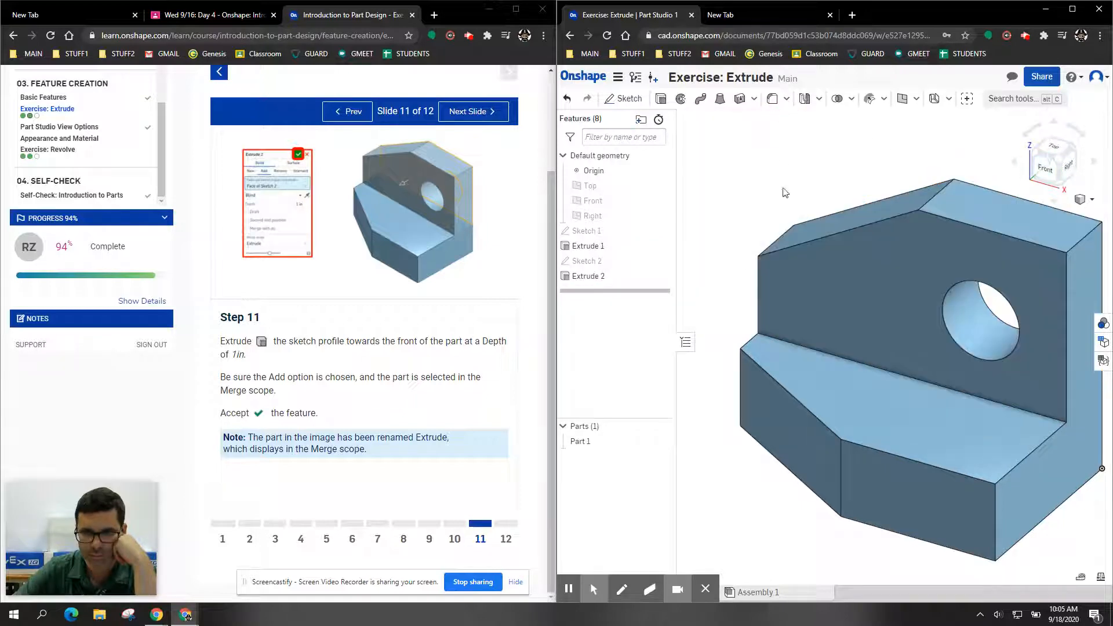
Advance the exercise to slide 12 and check the volume of Part 1 with Mass properties
left_click(476, 118)
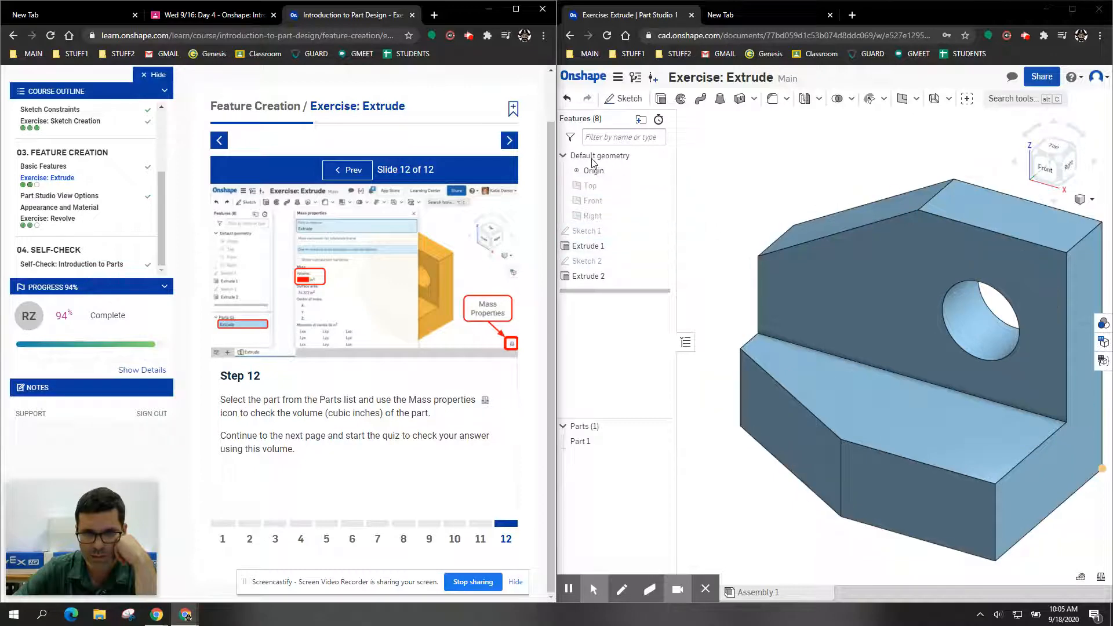
left_click(578, 441)
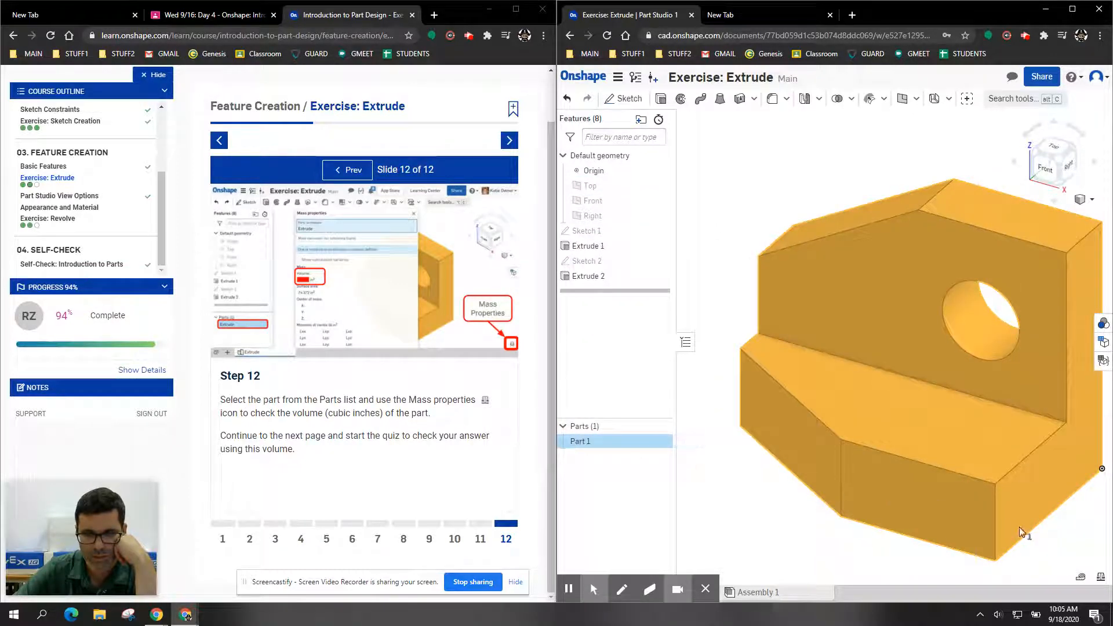
left_click(1101, 580)
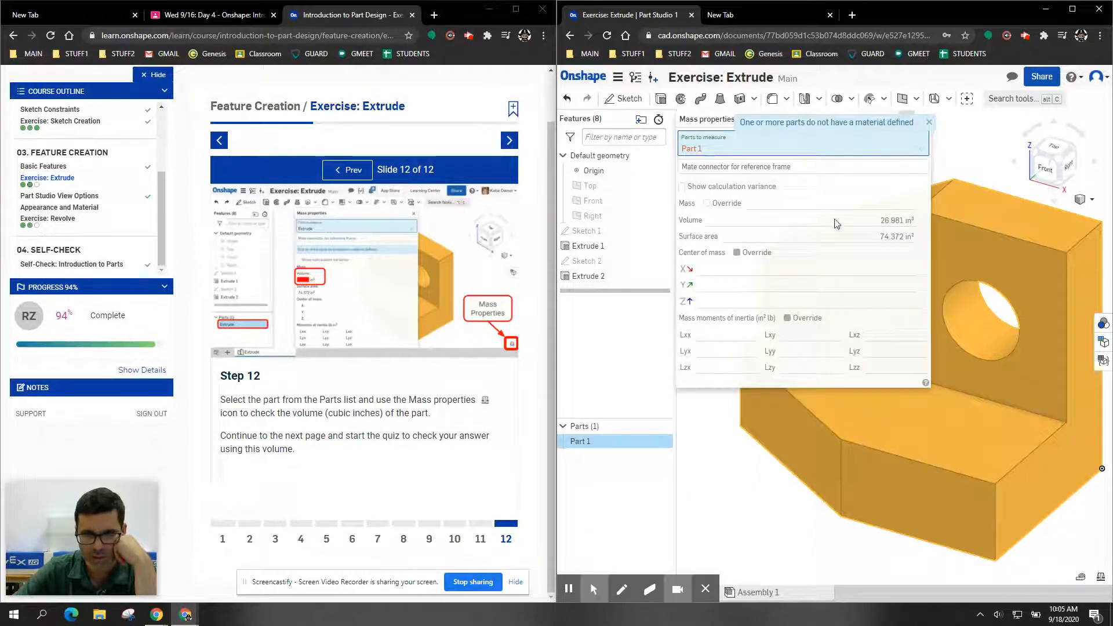
mouse_move(896, 226)
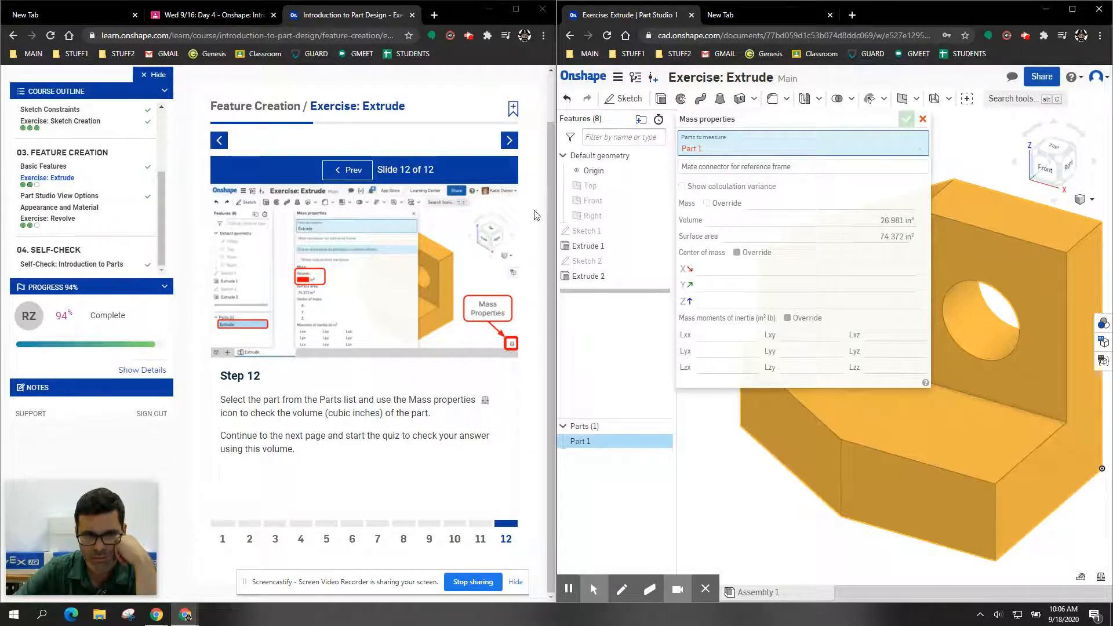
Begin the exercise's self-check and answer the part volume question with 26.981 cubic inches
left_click(509, 145)
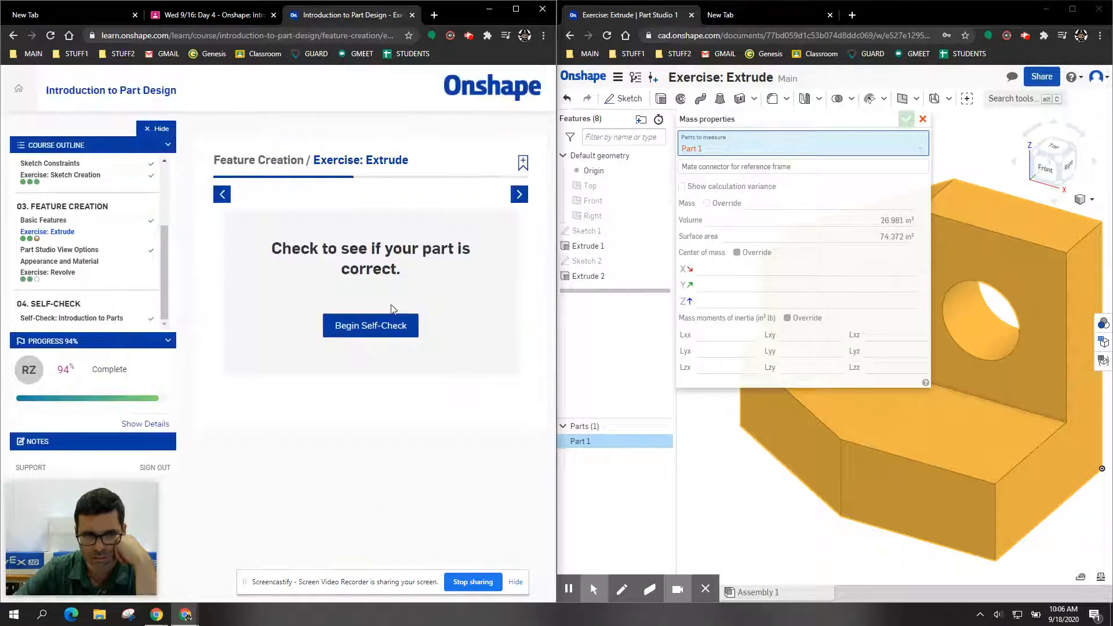
left_click(378, 324)
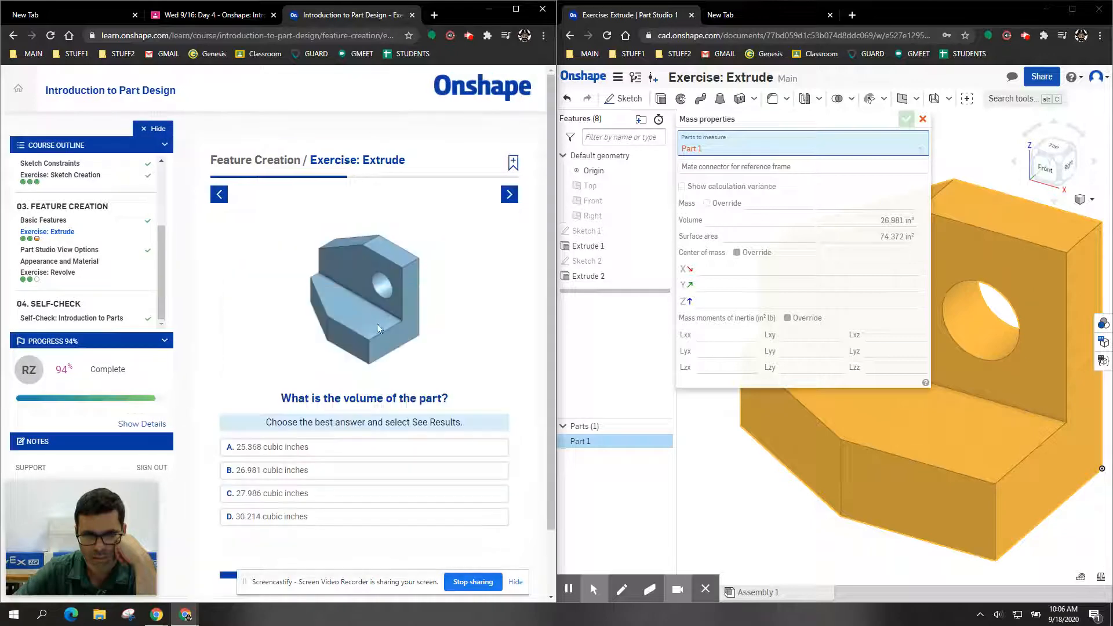
left_click(297, 474)
left_click(483, 555)
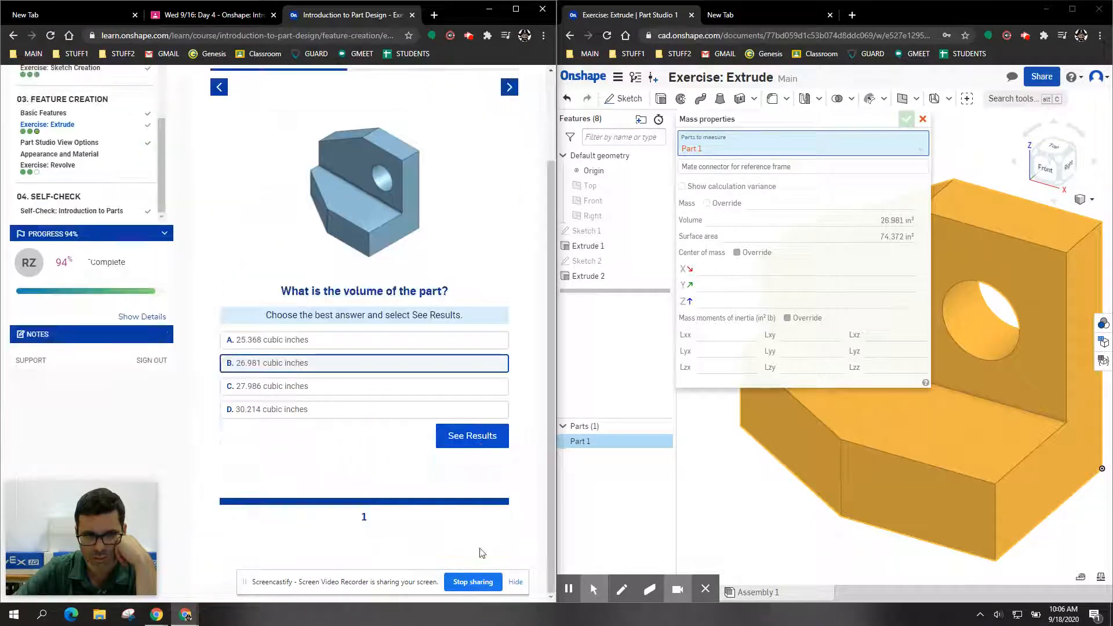